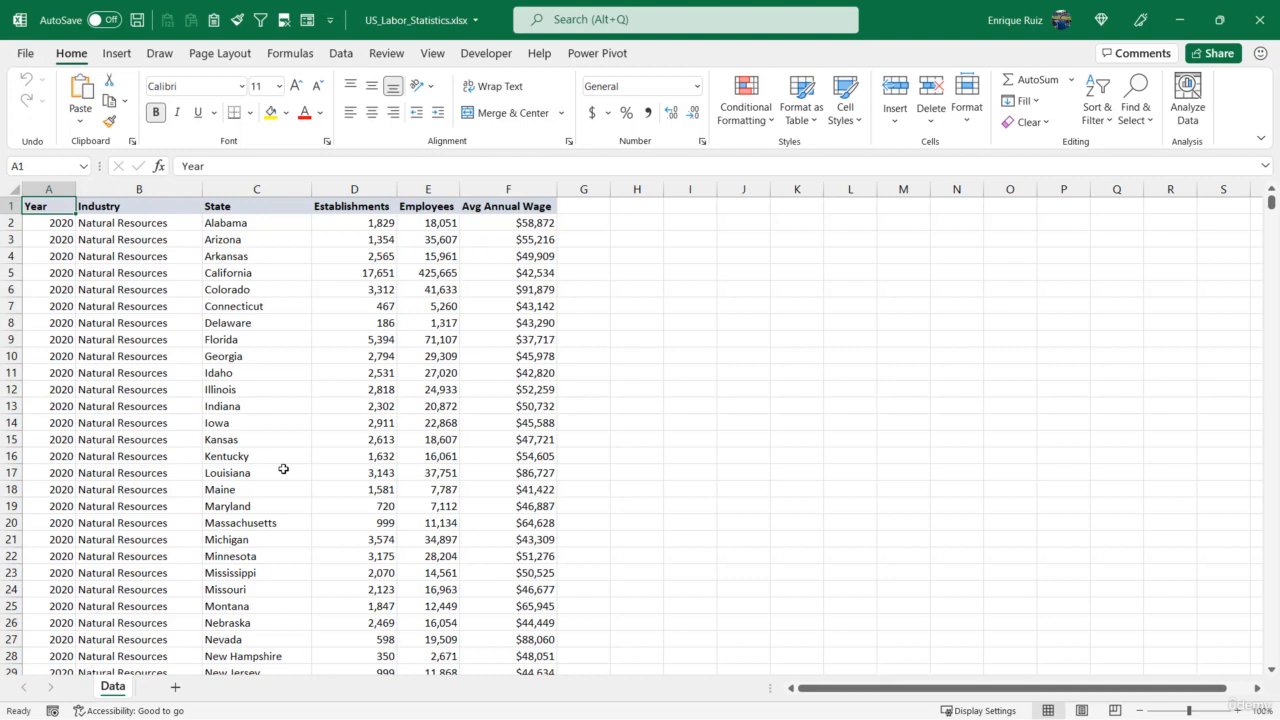
- Add a new worksheet after the Data sheet and name it Data Prep
click(175, 688)
double_click(165, 687)
text(Data)
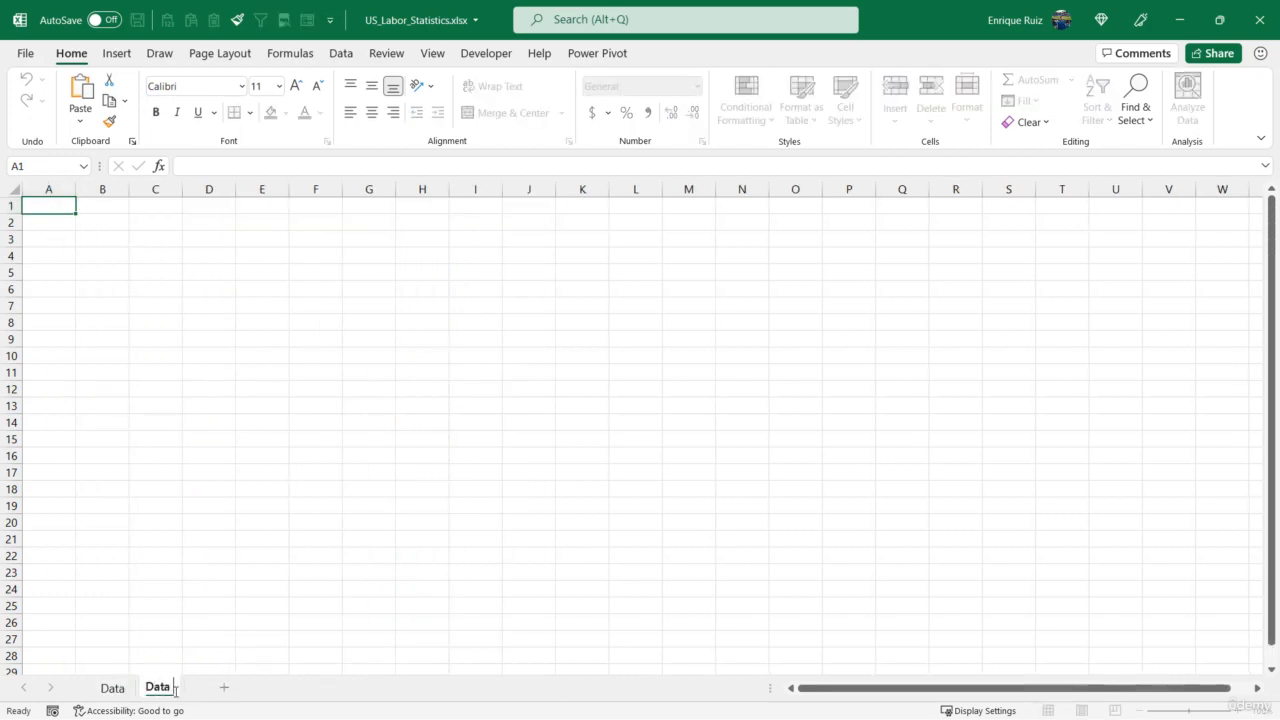
text( Prep)
key(Return)
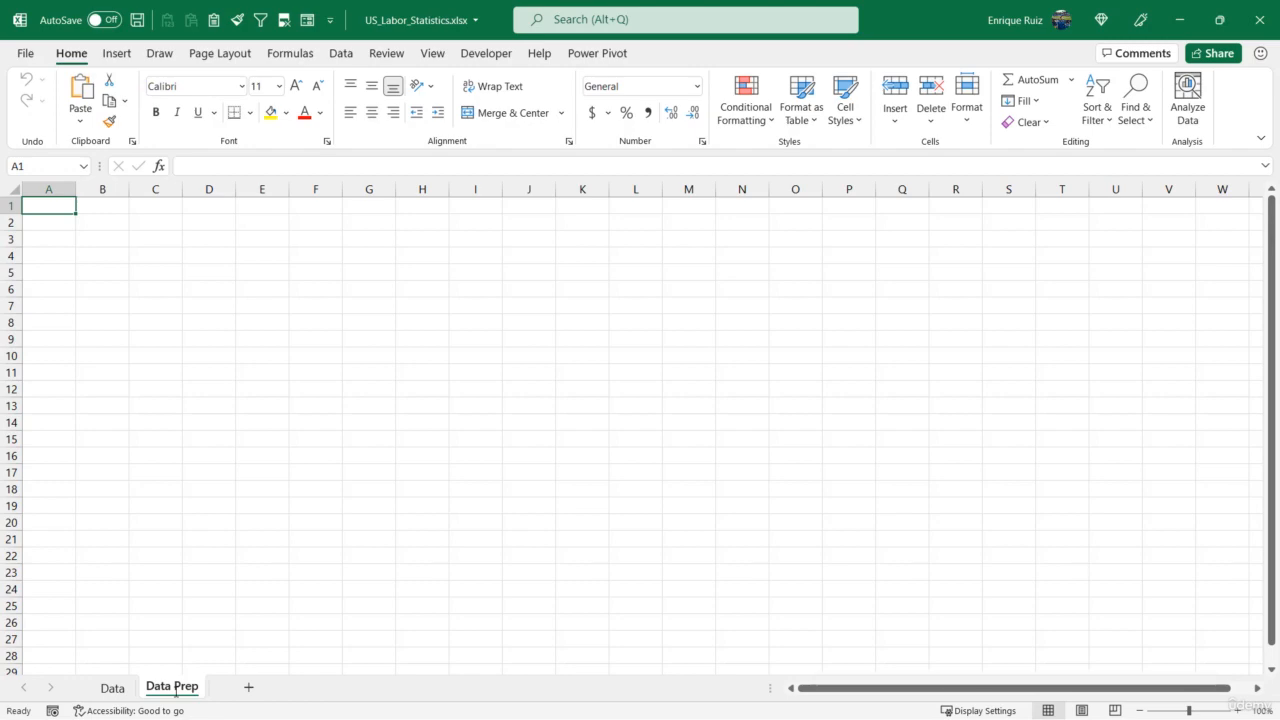
- Enter the heading INDUSTRY FILTER in cell A1 of the Data Prep sheet
click(122, 686)
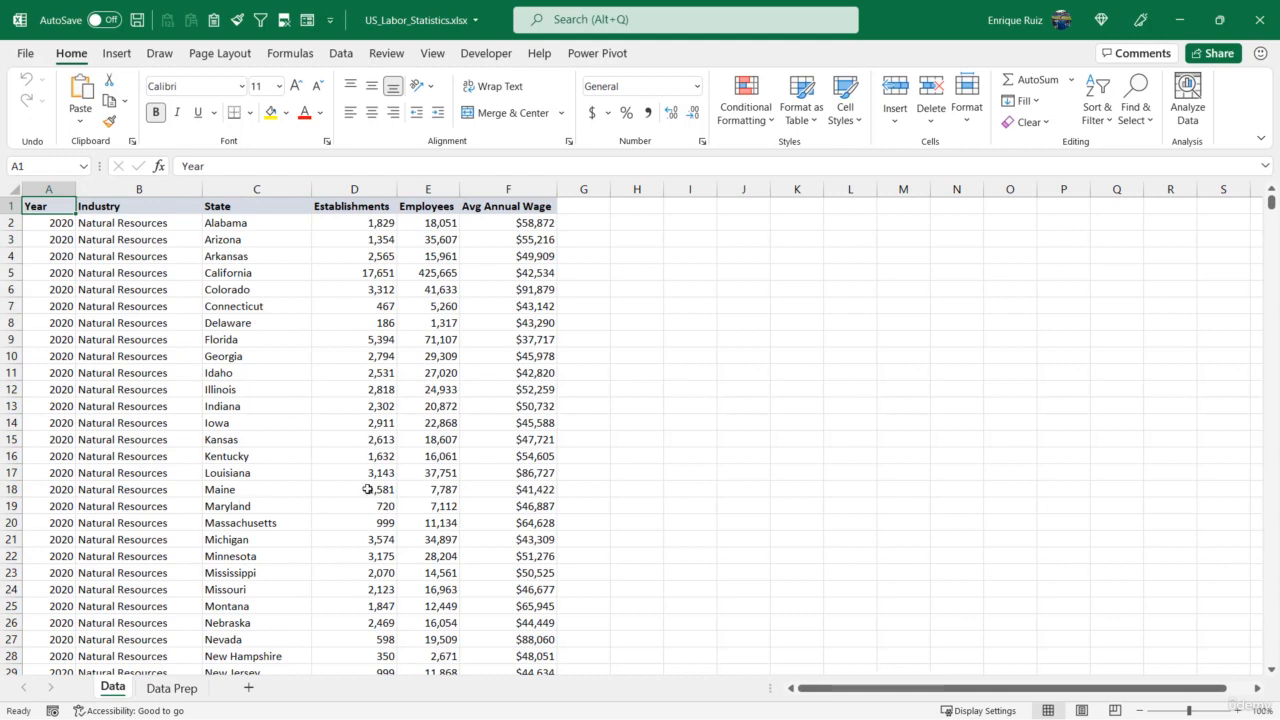
click(175, 688)
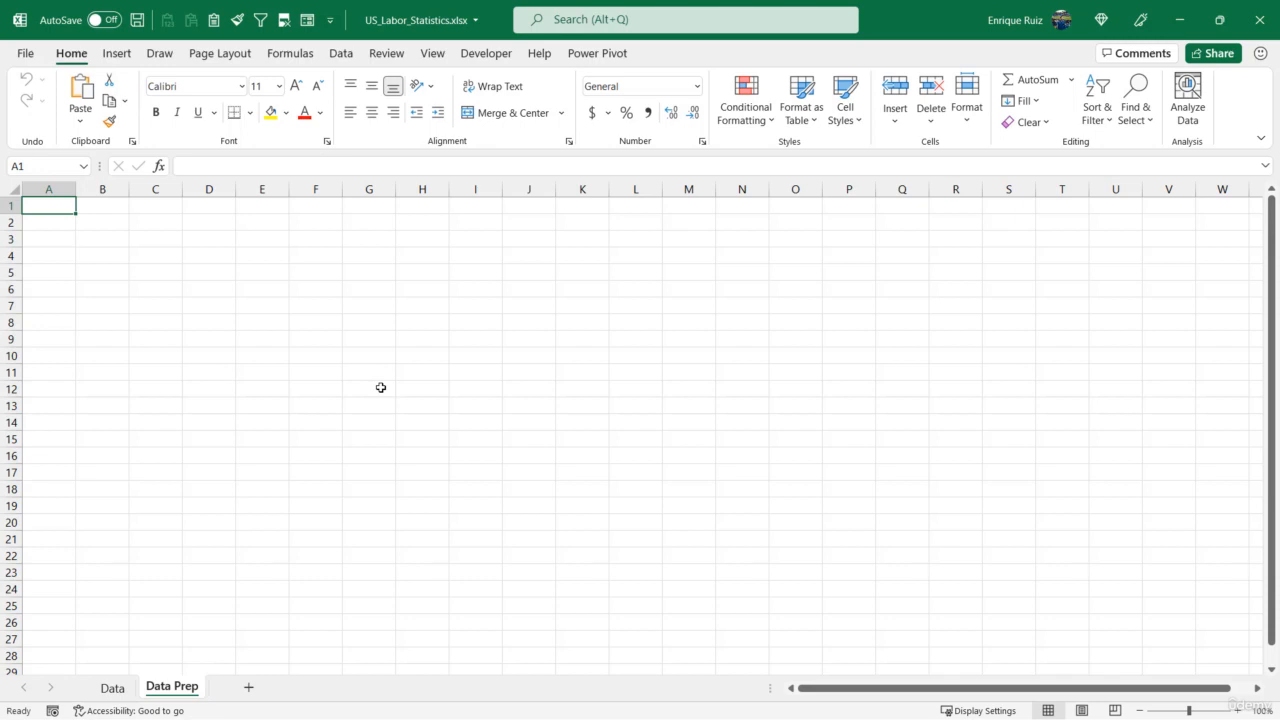
text(INDUSTRY)
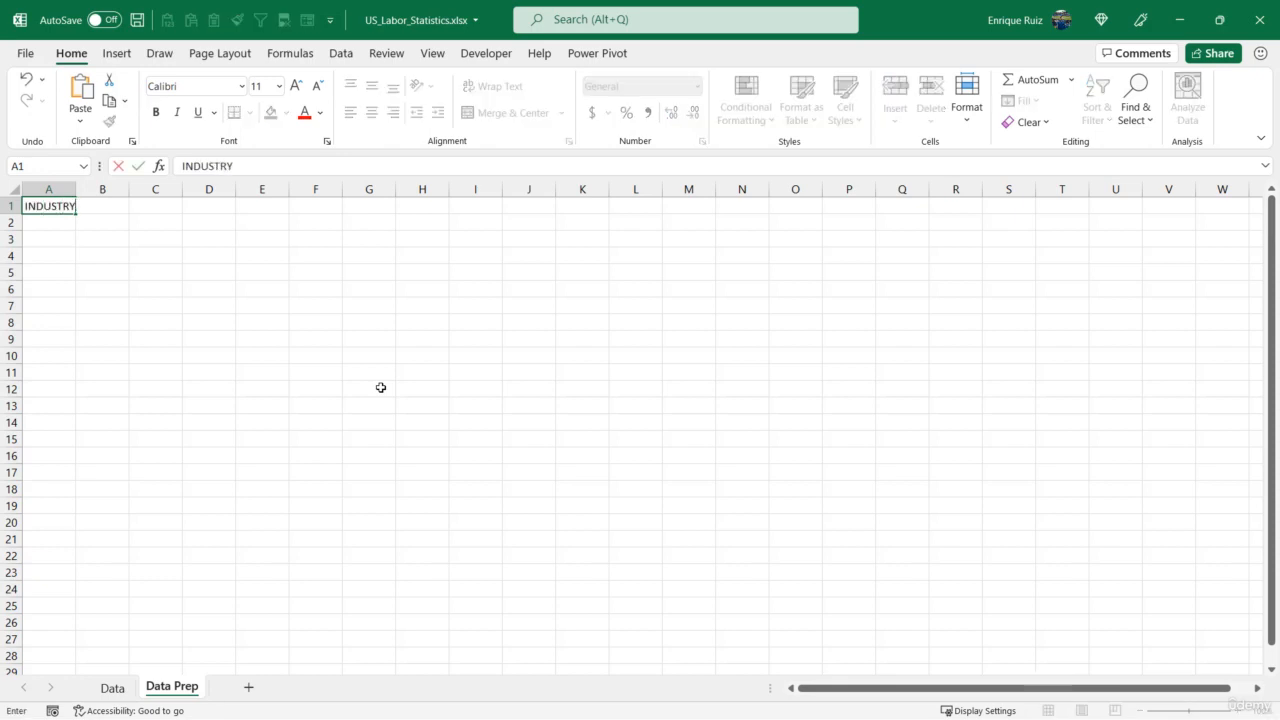
text( FILTER)
key(Return)
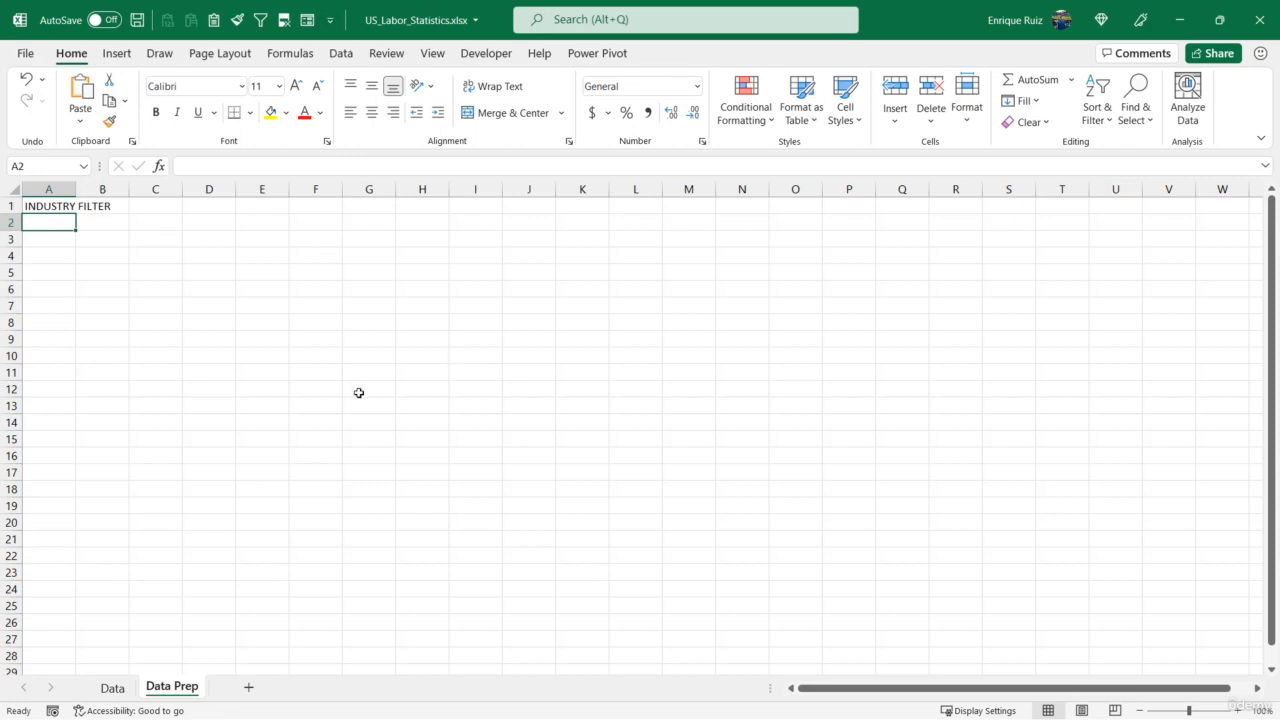
- Copy the whole Industry column with its header from the Data sheet to Data Prep cell A2 and autofit column A
click(112, 688)
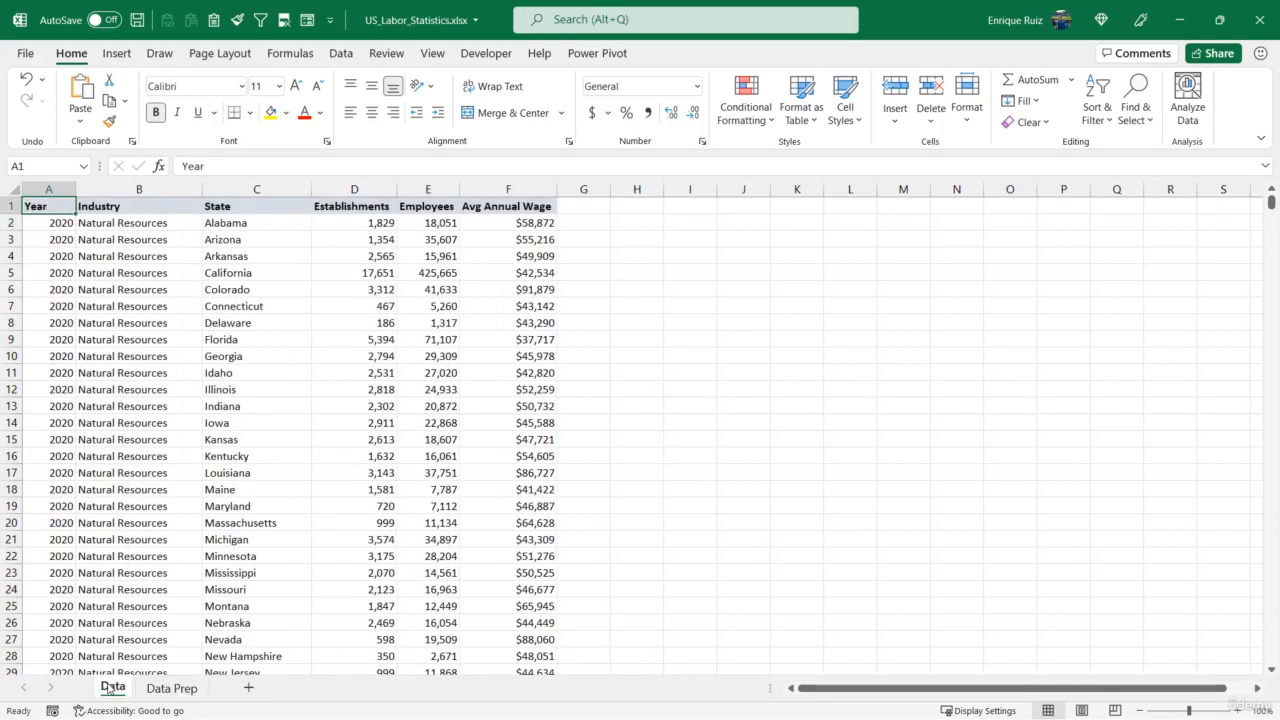
click(165, 203)
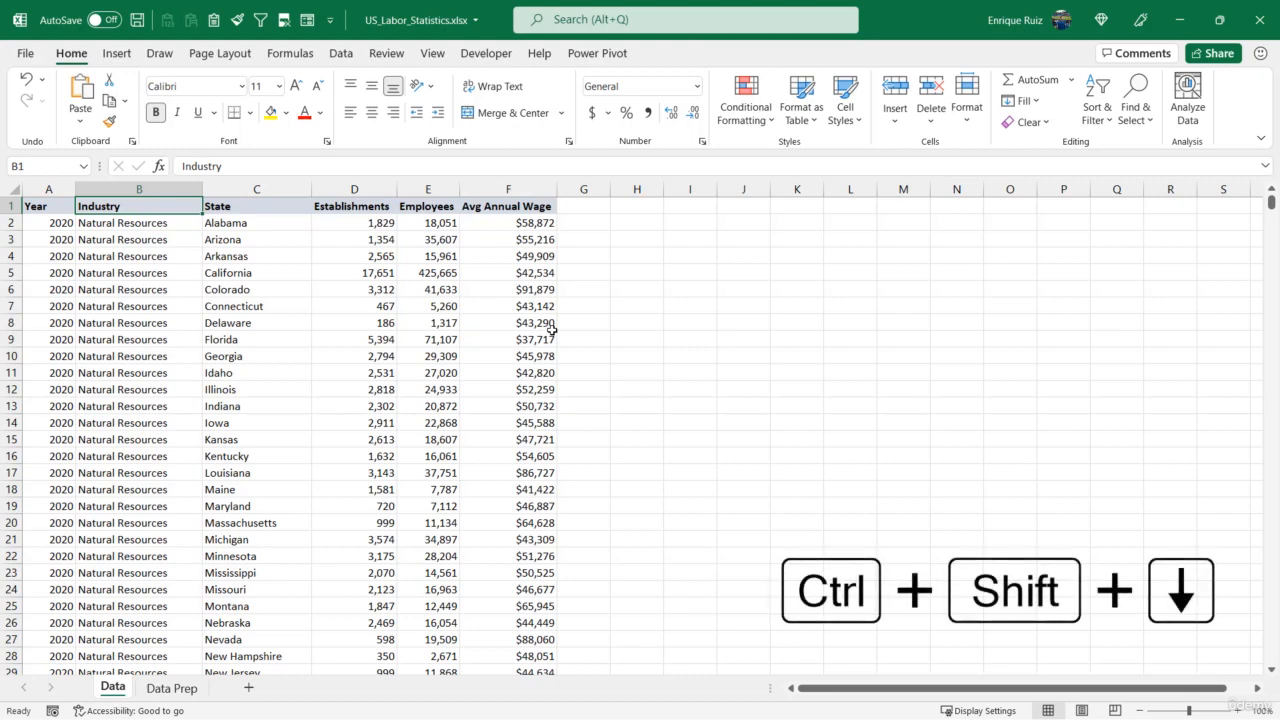
key(ctrl+shift+Down)
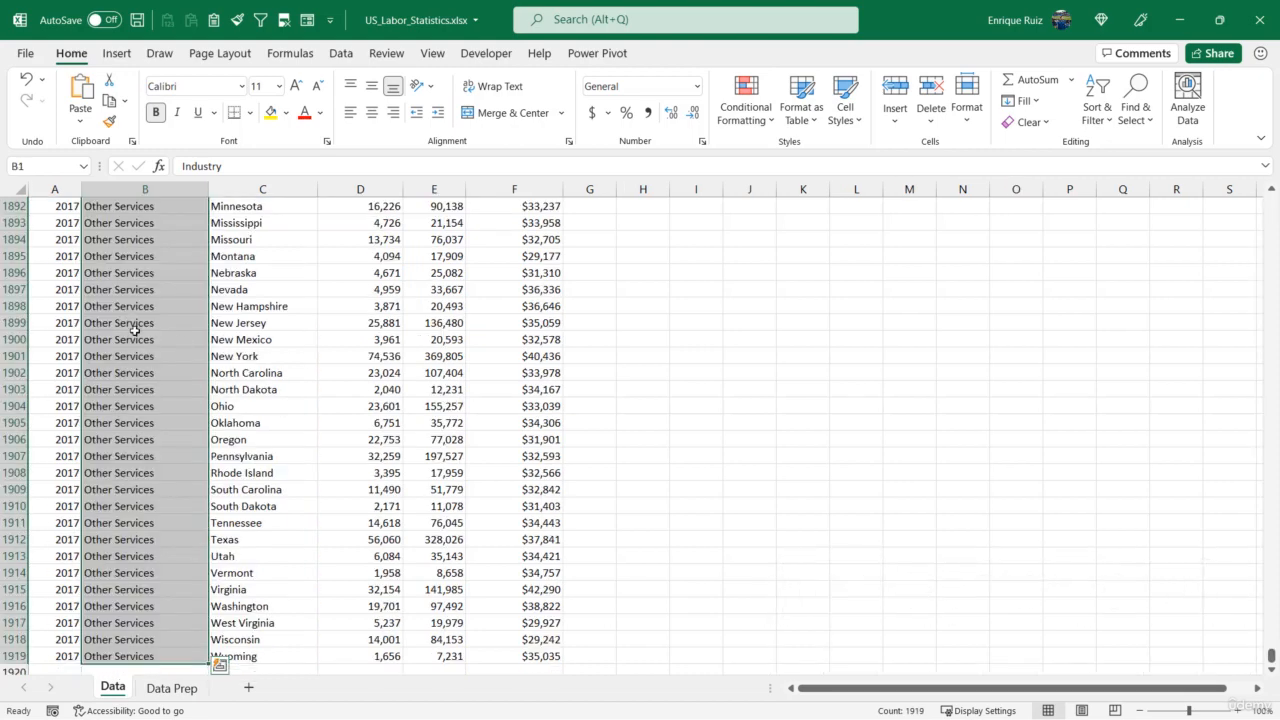
scroll(135, 330, down, 2)
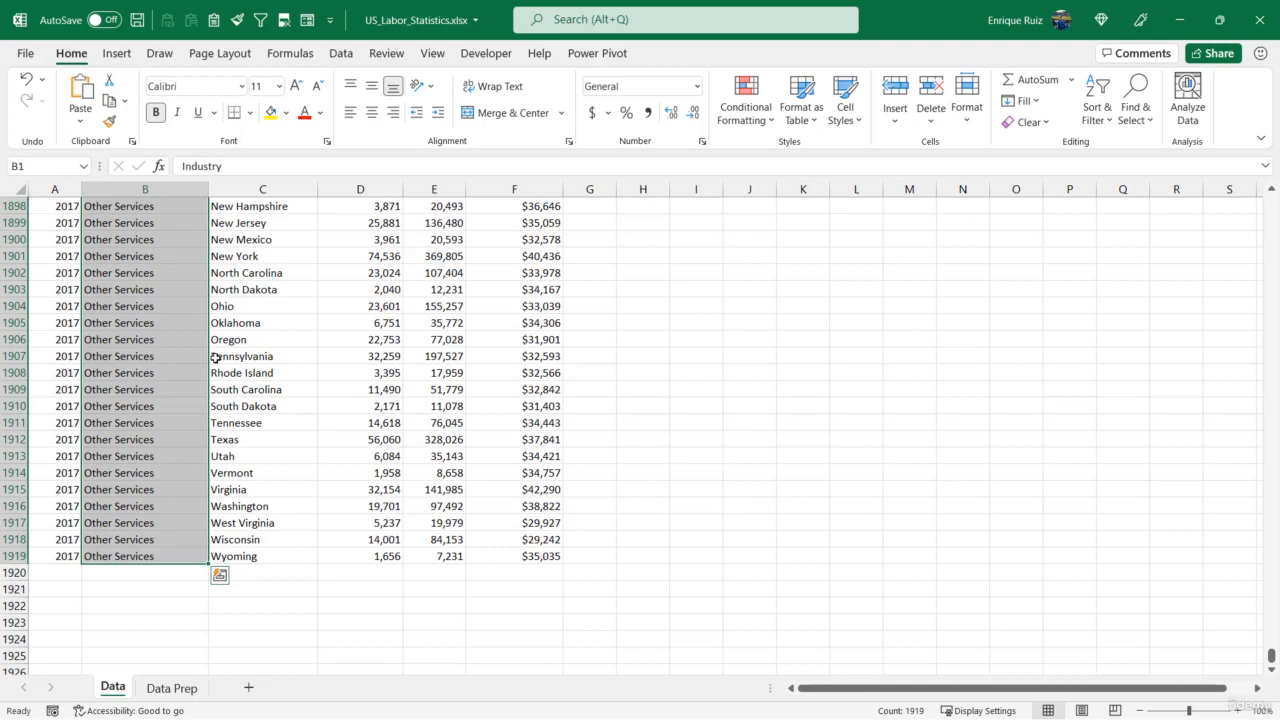
key(ctrl+c)
click(172, 687)
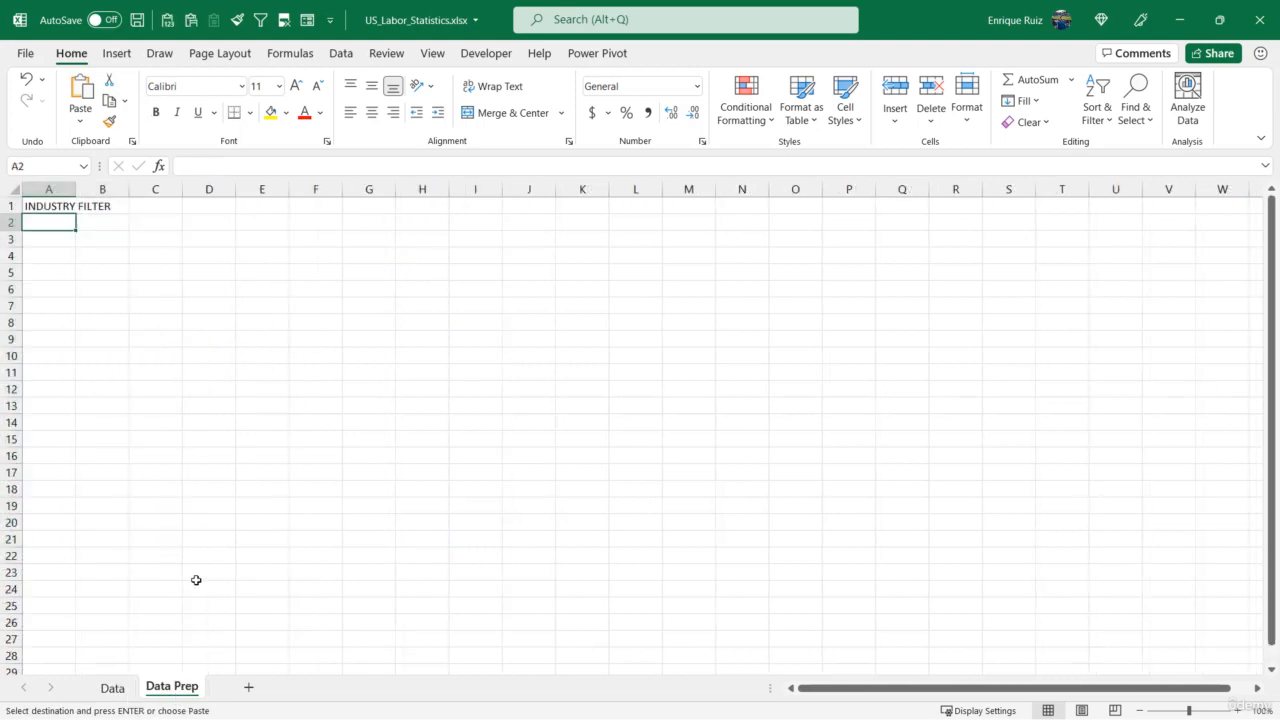
key(ctrl+v)
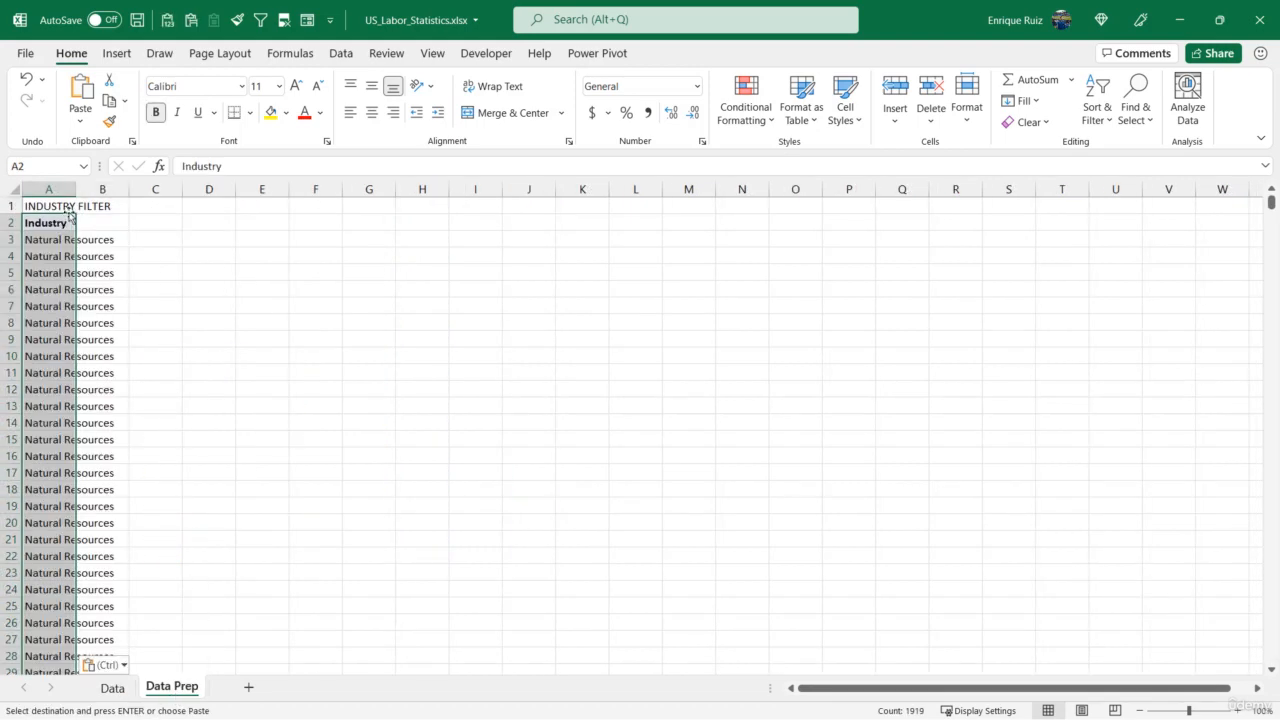
double_click(76, 189)
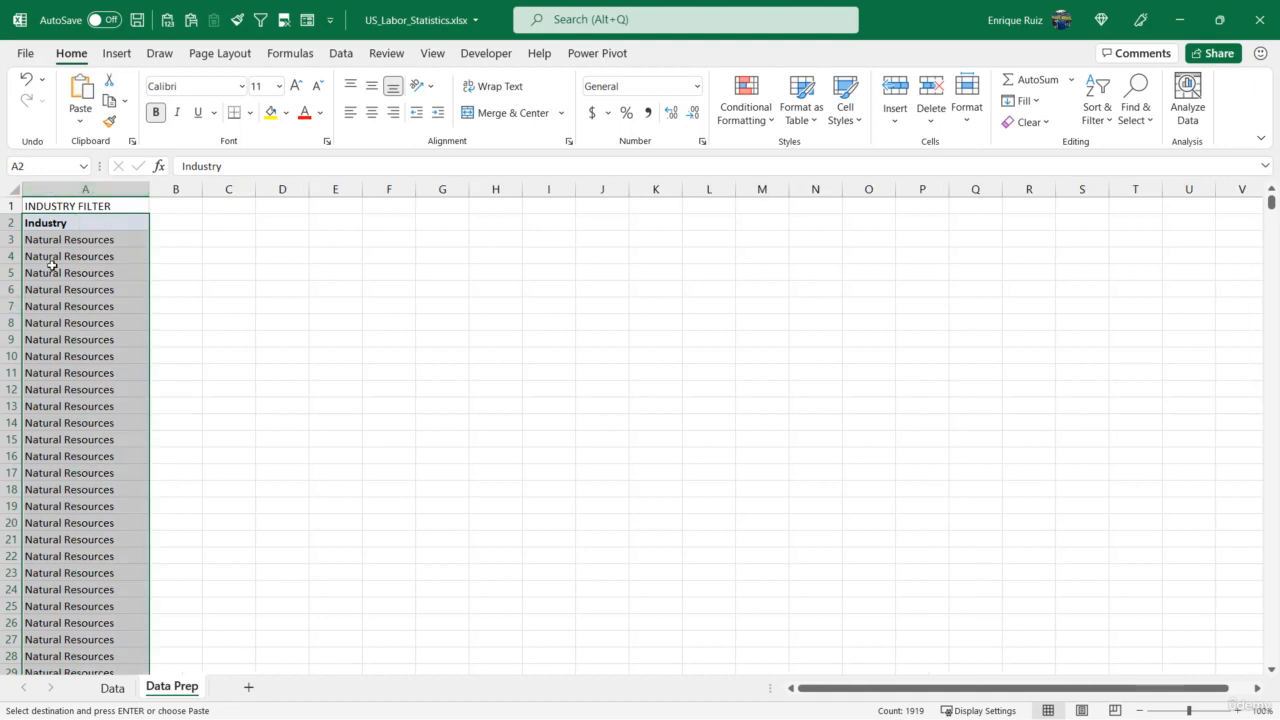
- Remove the duplicates from the pasted Industry list, treating its first row as a header
scroll(109, 412, down, 7)
scroll(109, 412, down, 20)
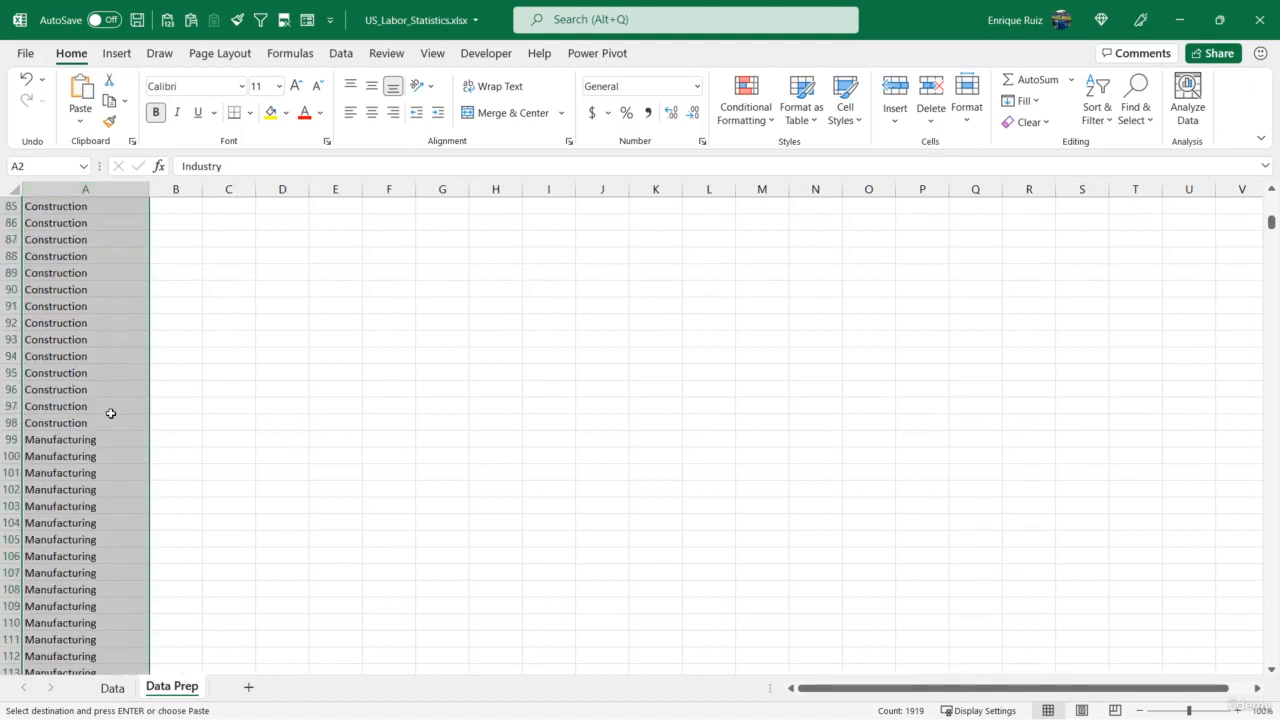
scroll(114, 409, up, 18)
scroll(114, 409, up, 16)
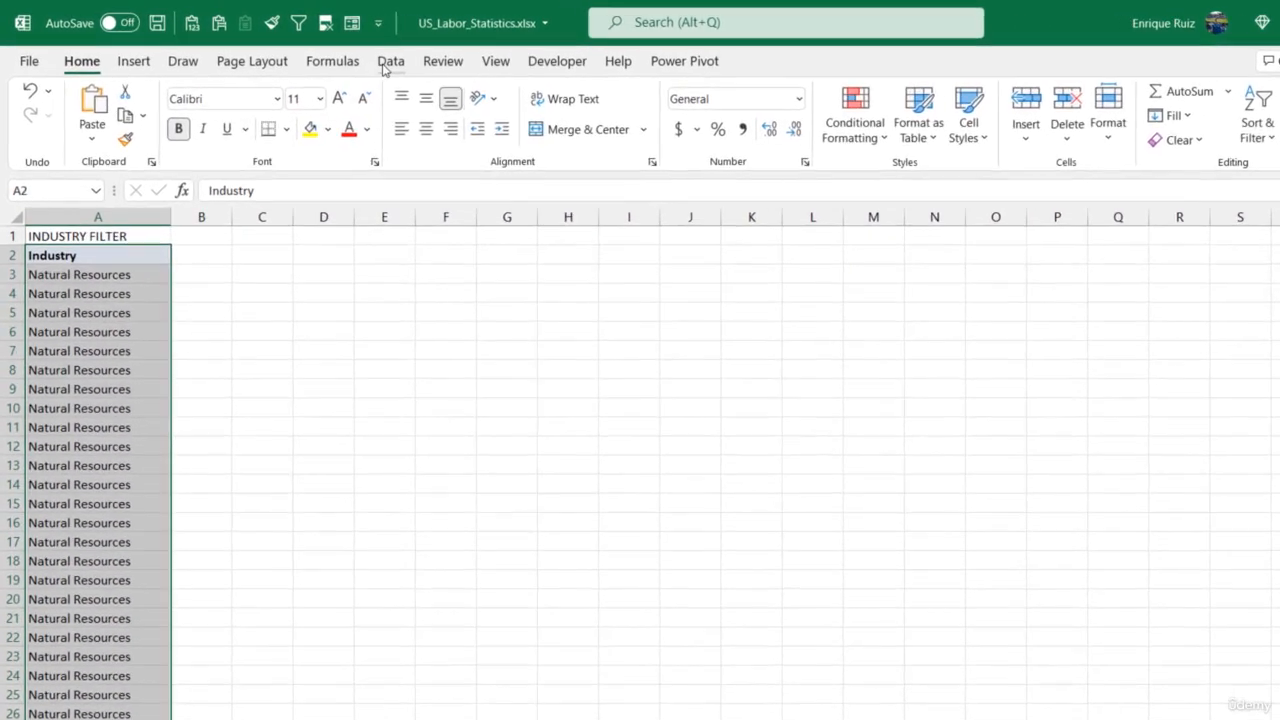
click(338, 57)
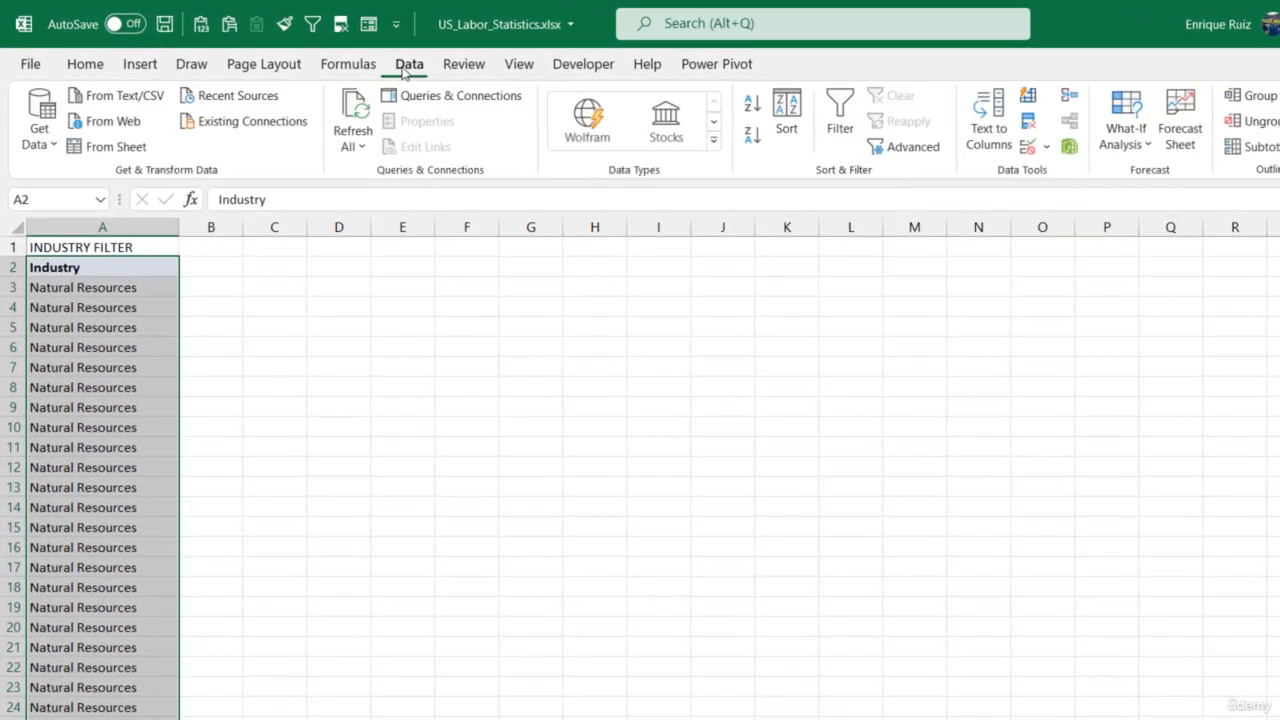
click(1031, 126)
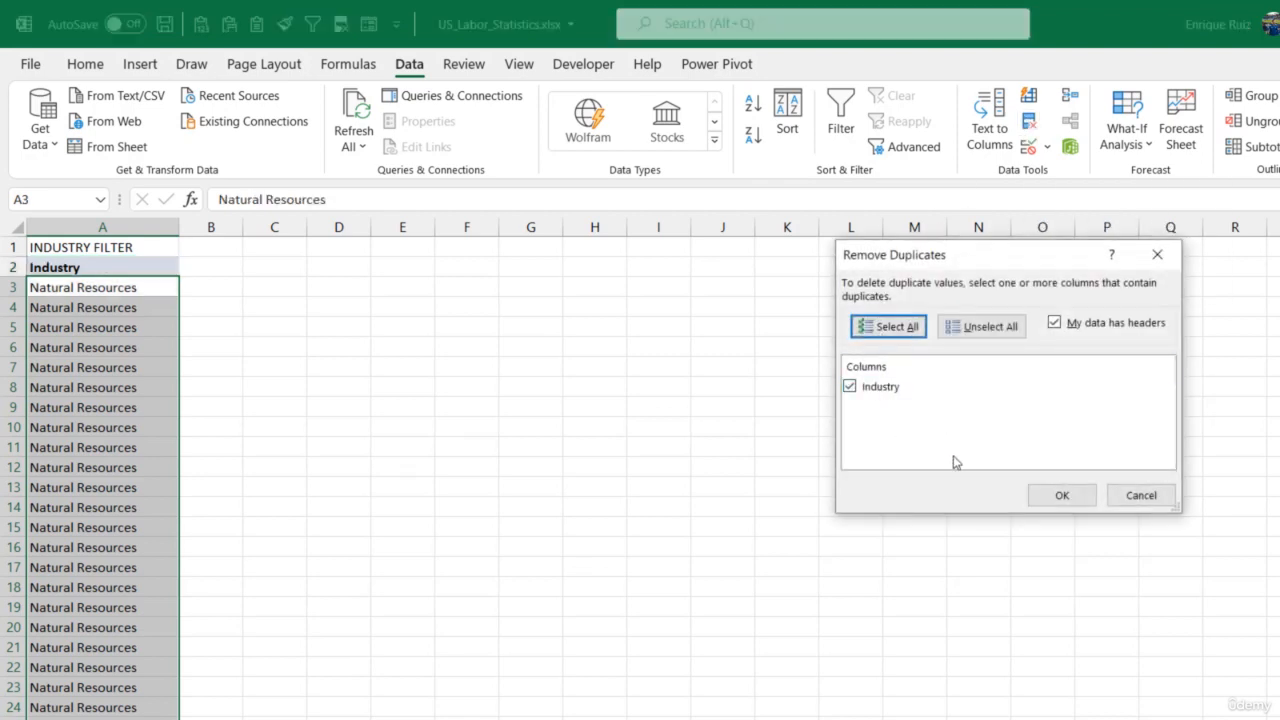
click(1058, 496)
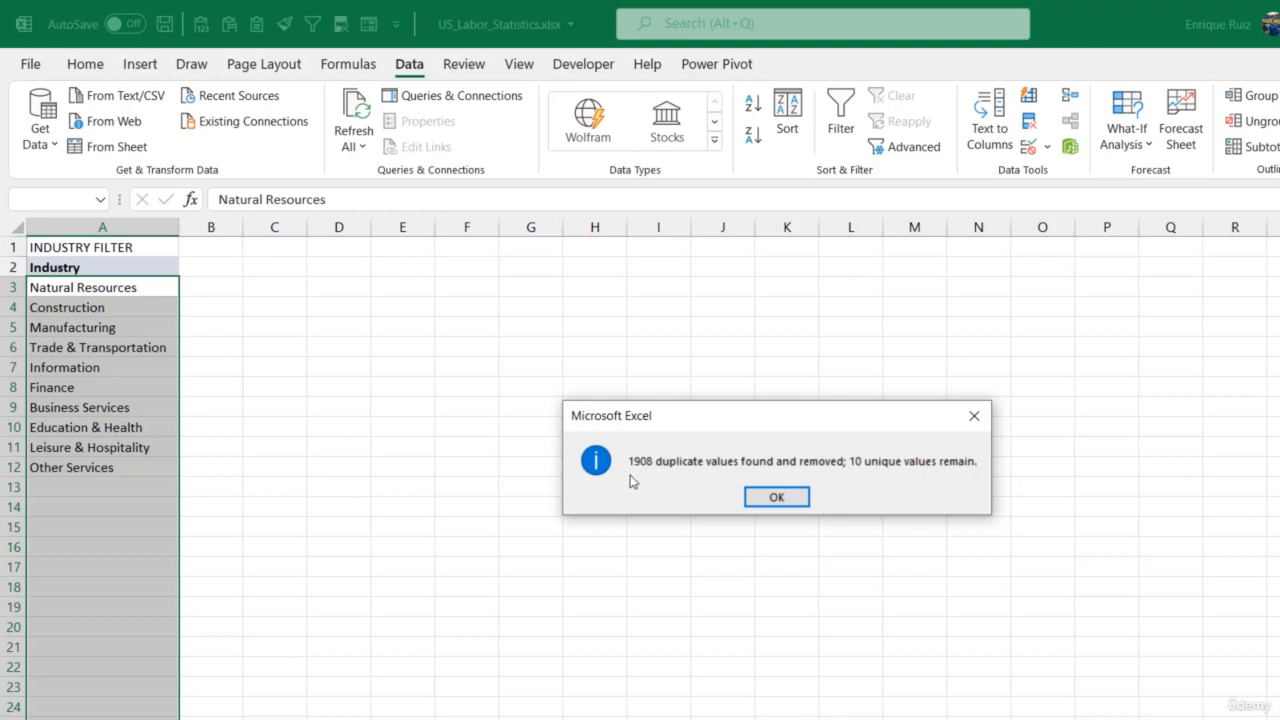
click(791, 503)
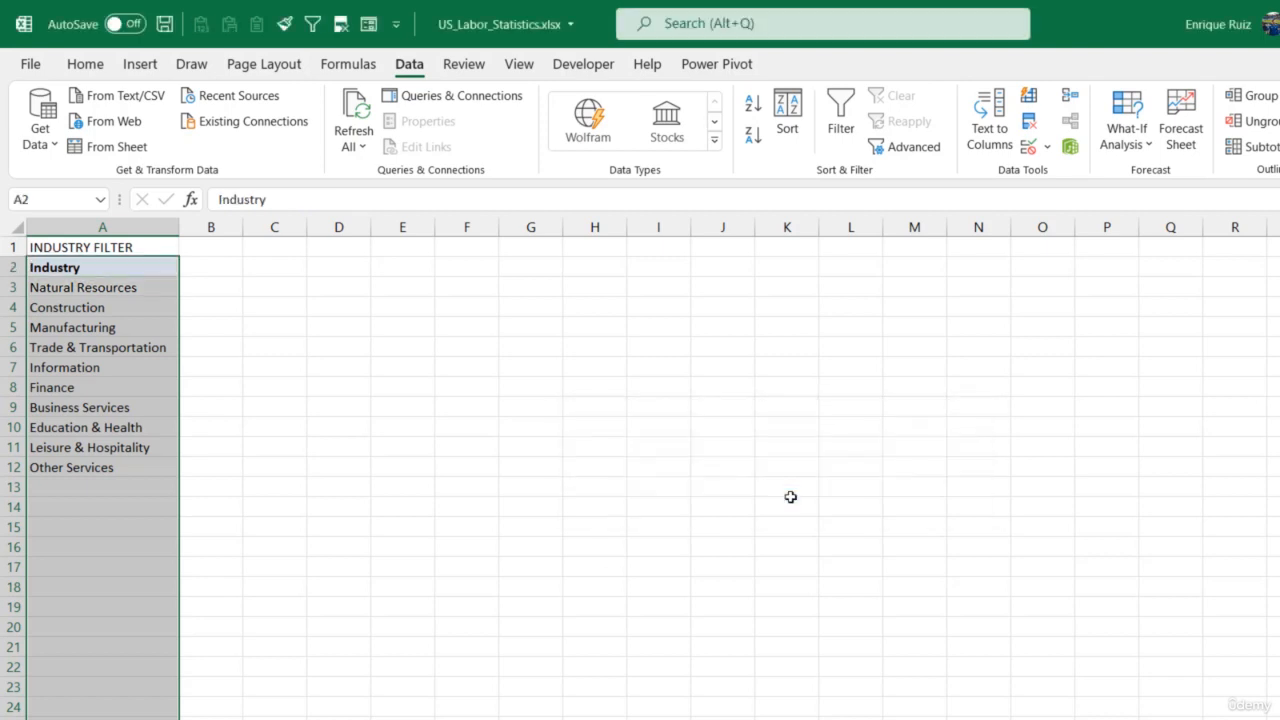
click(148, 325)
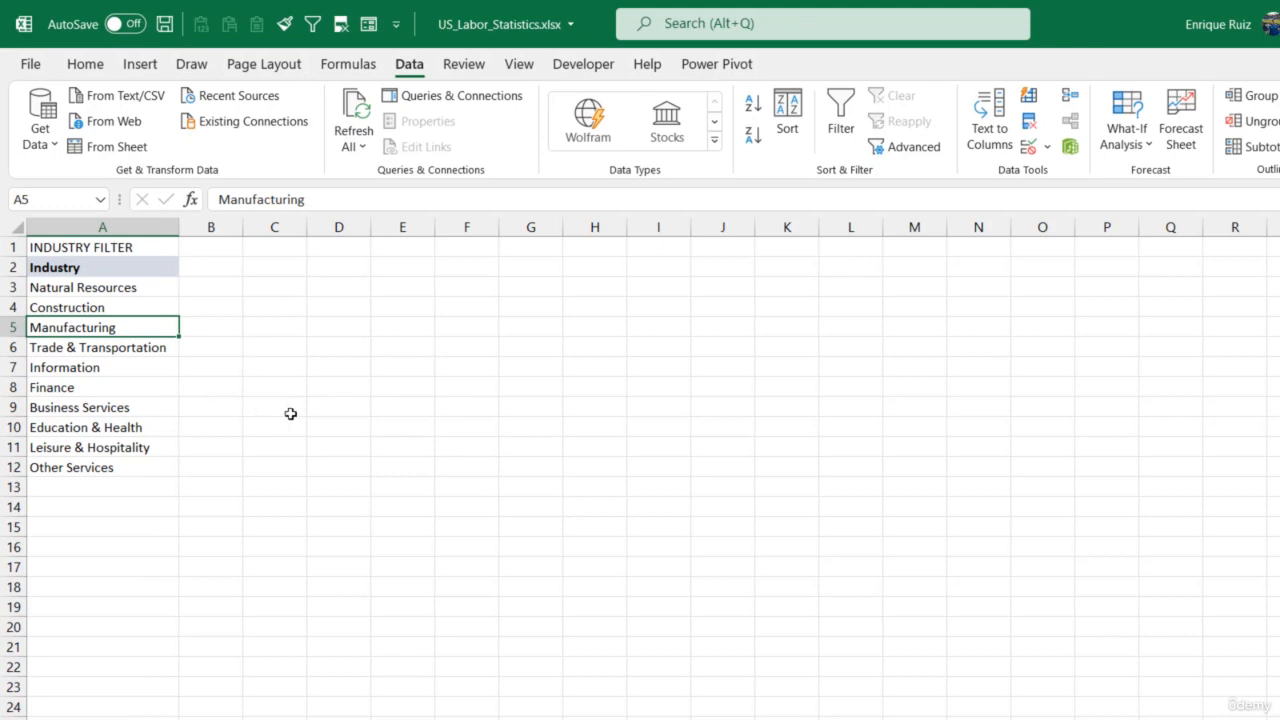
- Sort the Industry list in A2:A12 from A to Z with a temporary filter, and turn the filter off again
drag(157, 266, 120, 463)
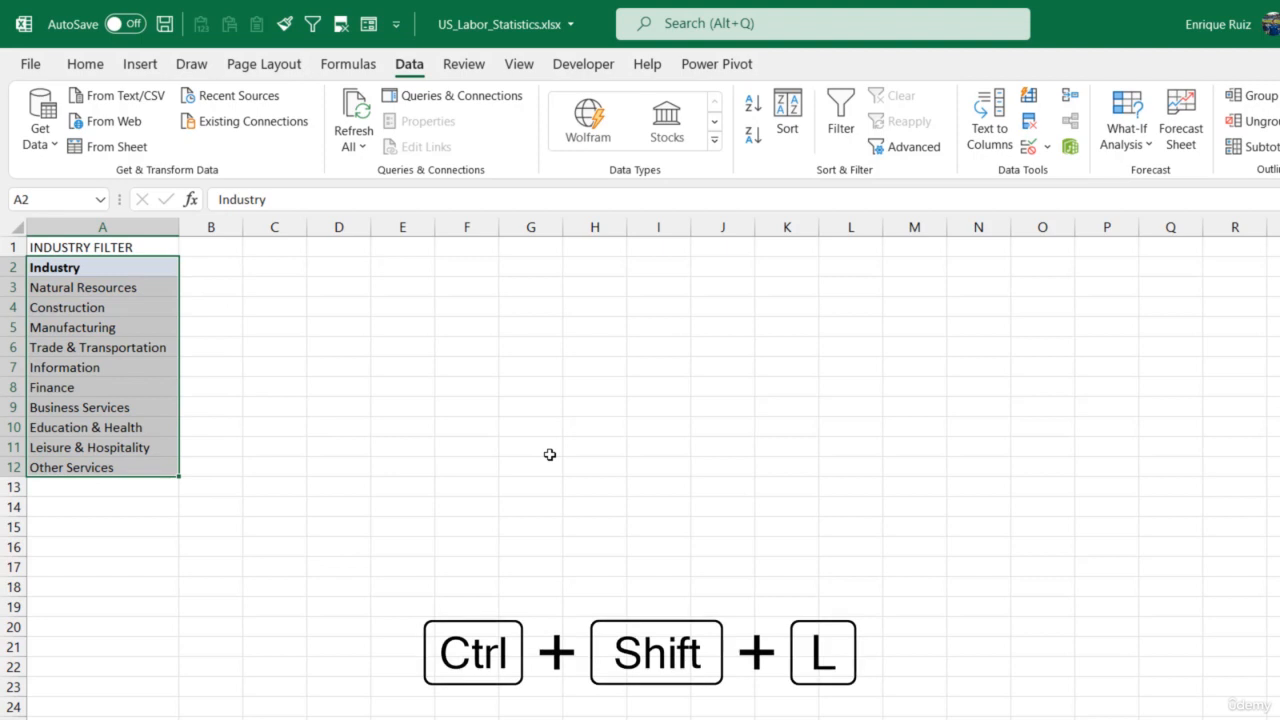
key(ctrl+shift+l)
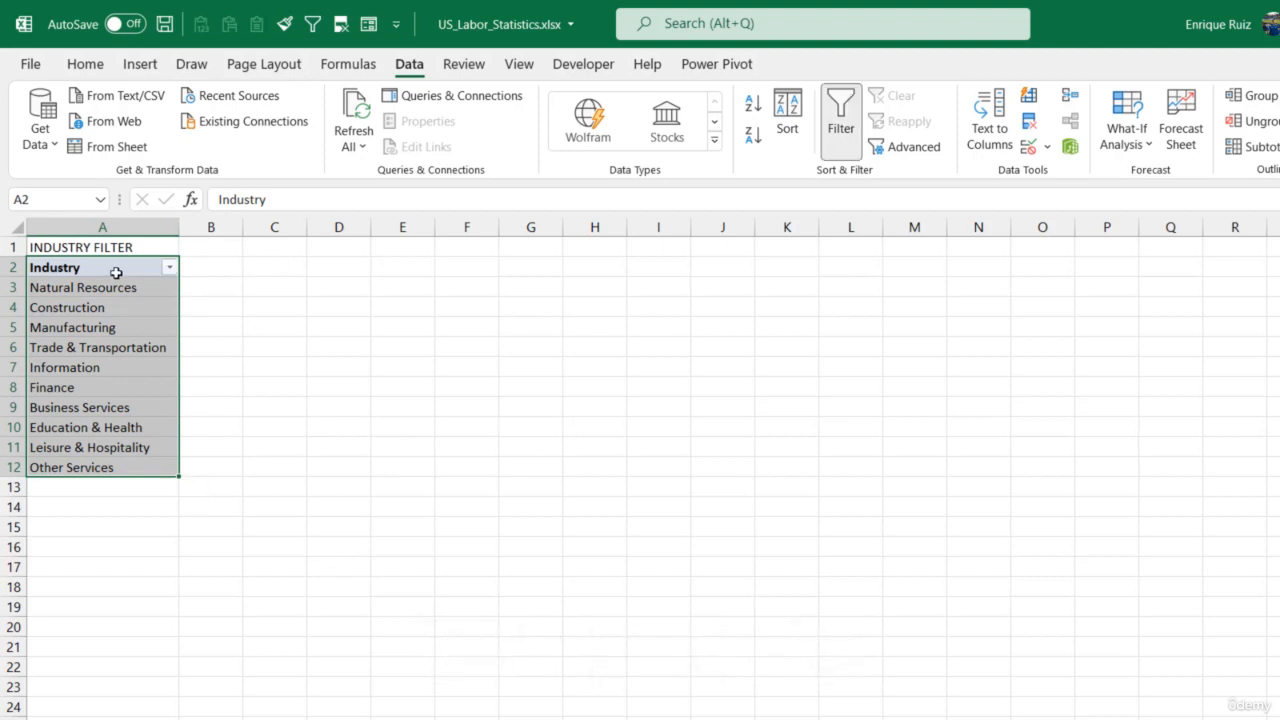
click(168, 270)
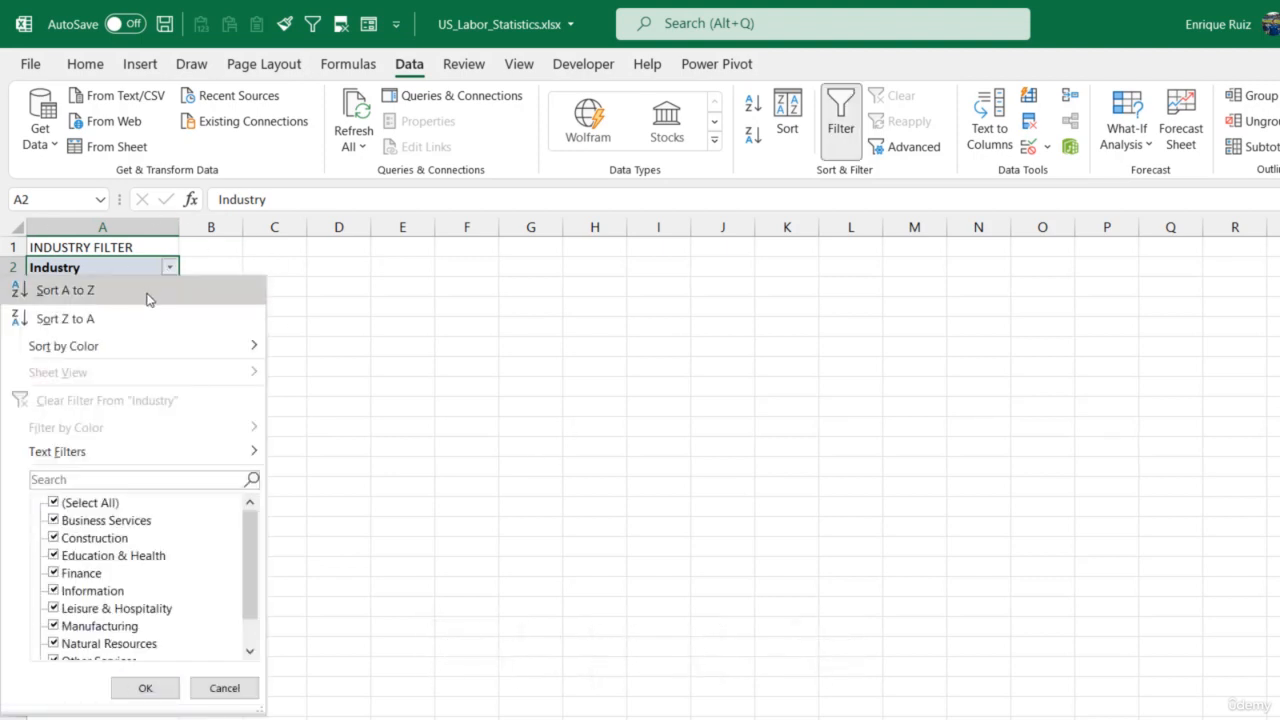
click(149, 291)
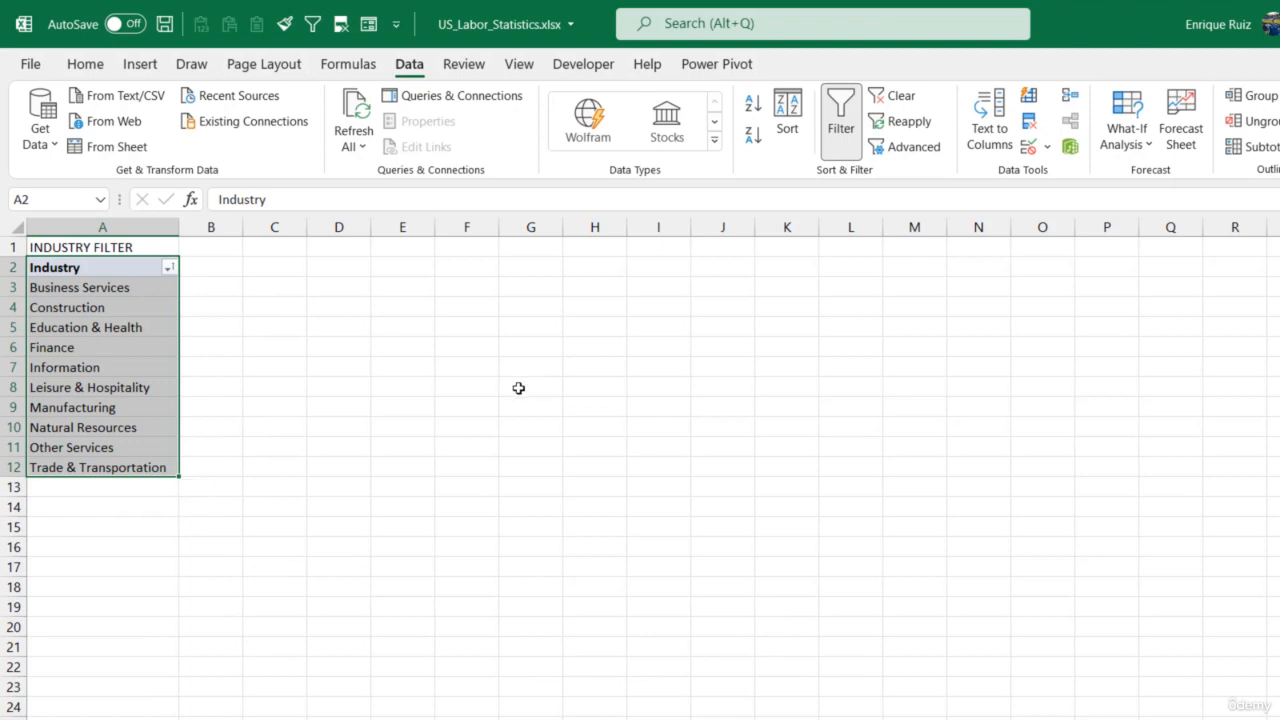
key(ctrl+shift+l)
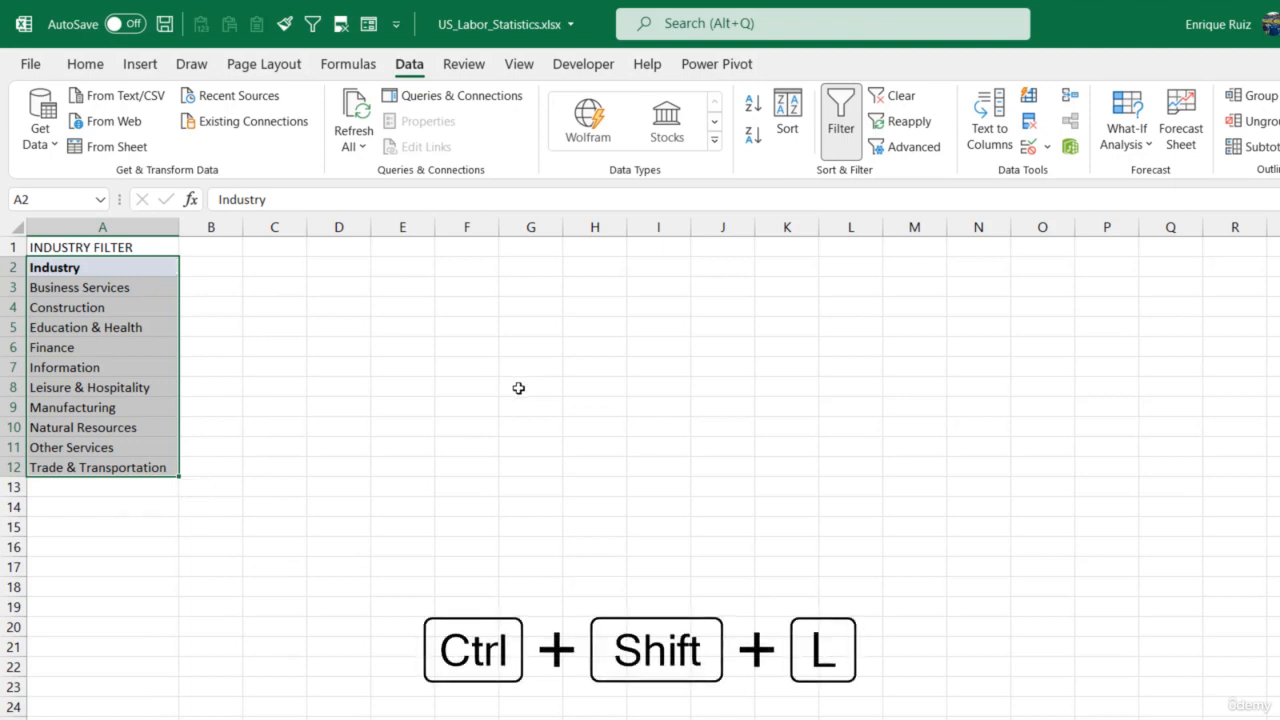
click(420, 421)
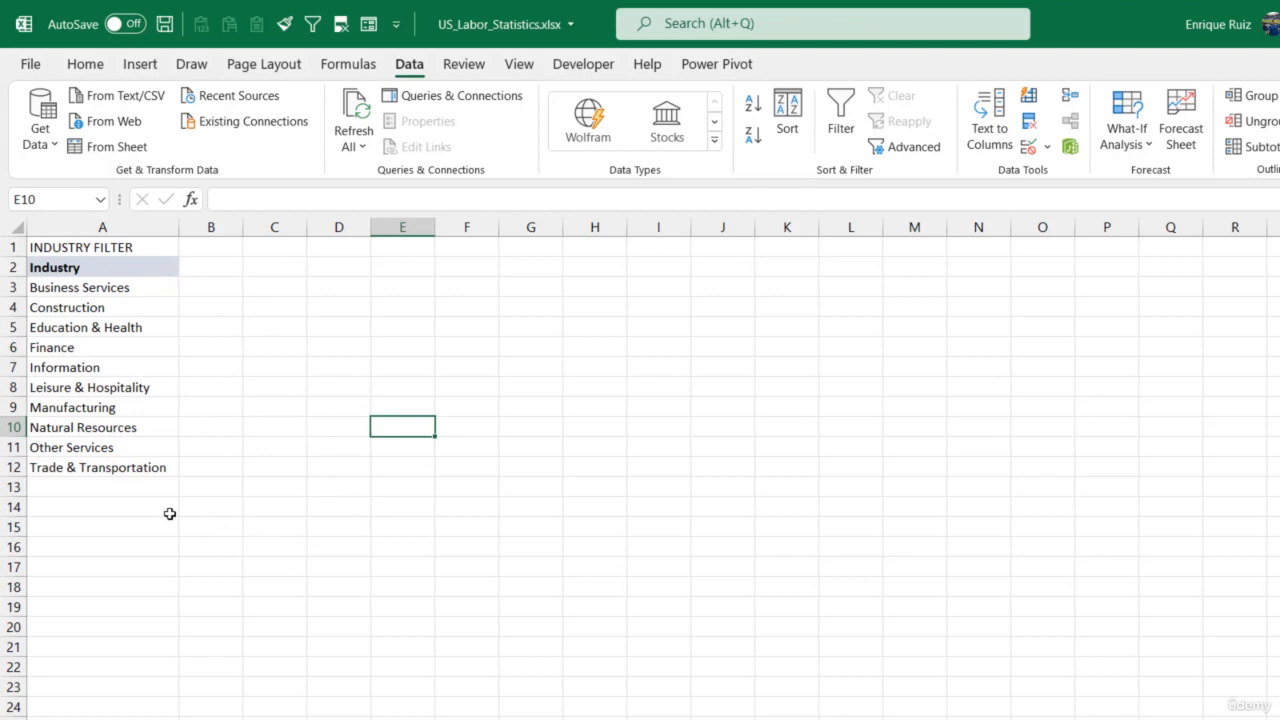
- Enter the formula =UNIQUE(Data!B2:B1919) in cell A14 to list the distinct industries from the Data sheet
click(134, 507)
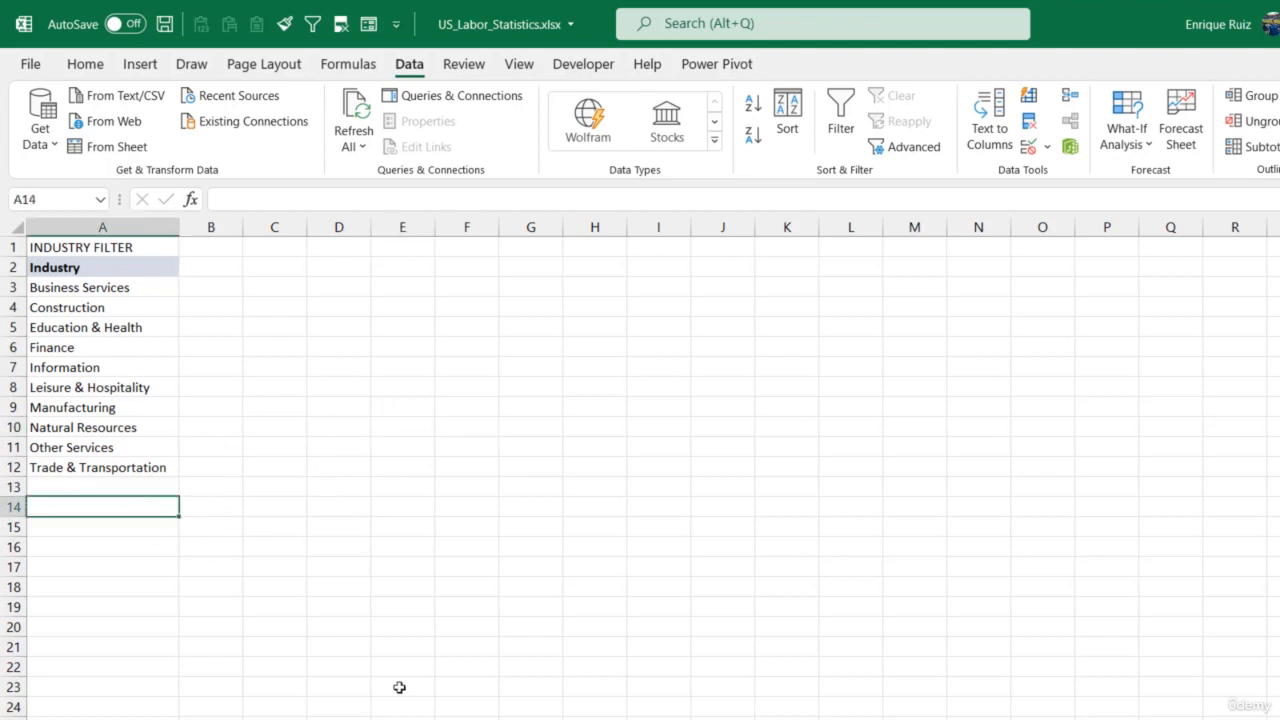
text(=uni)
key(Down)
key(Down)
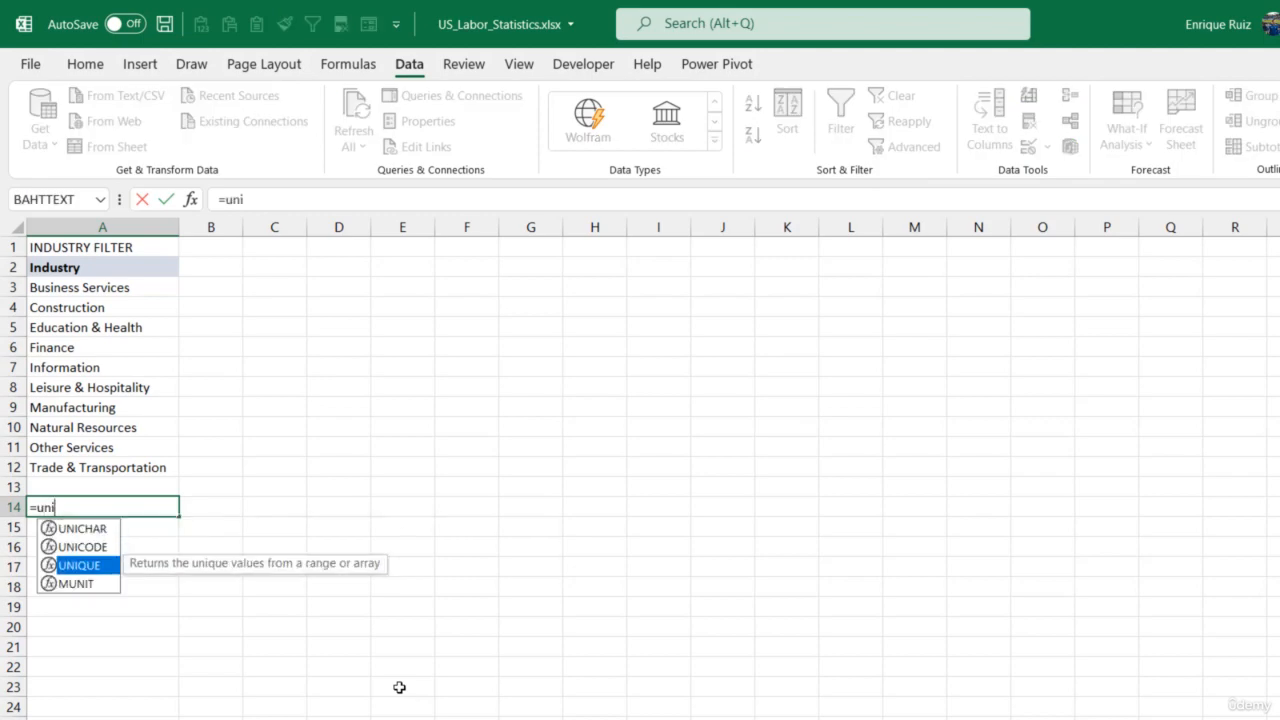
key(Tab)
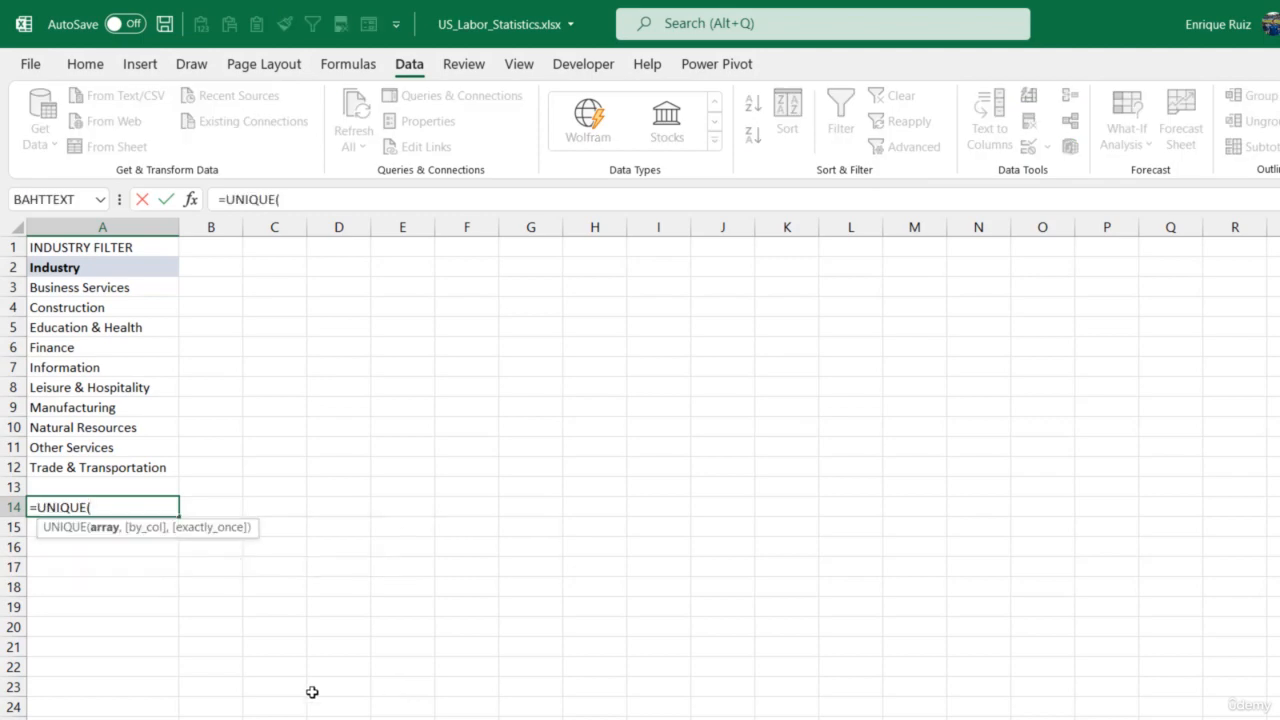
click(240, 719)
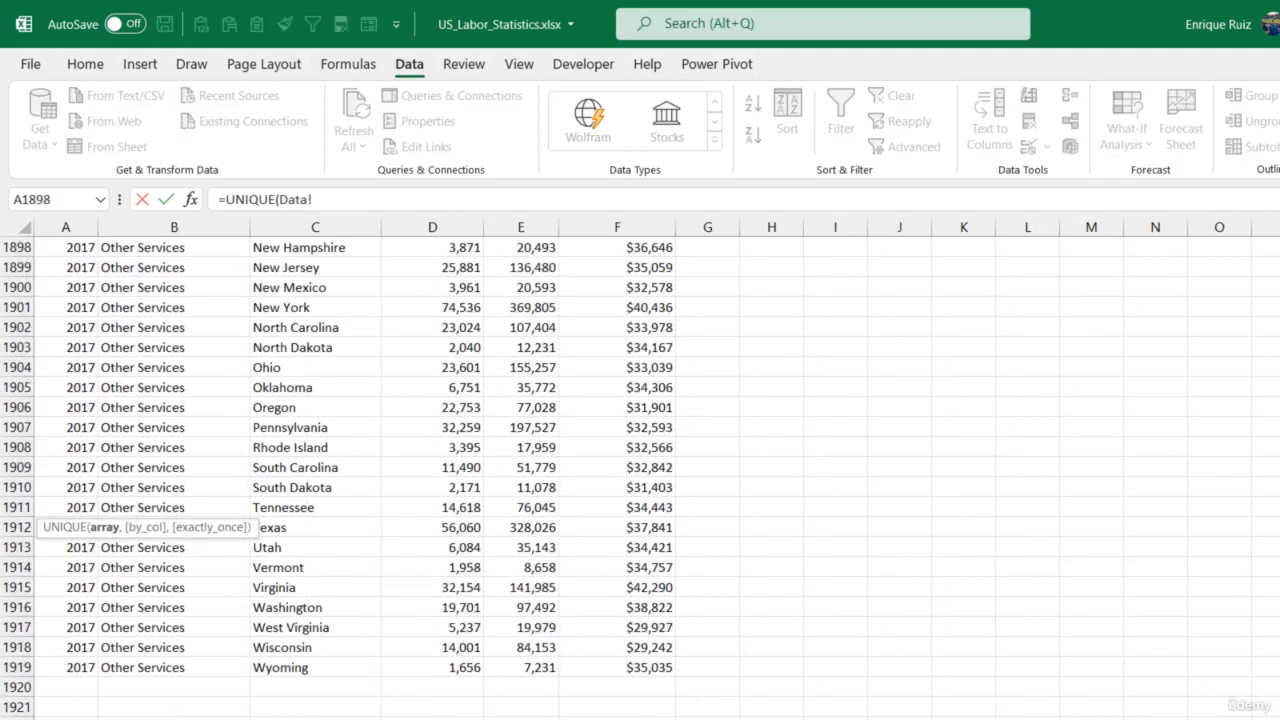
click(214, 665)
key(ctrl+shift+Up)
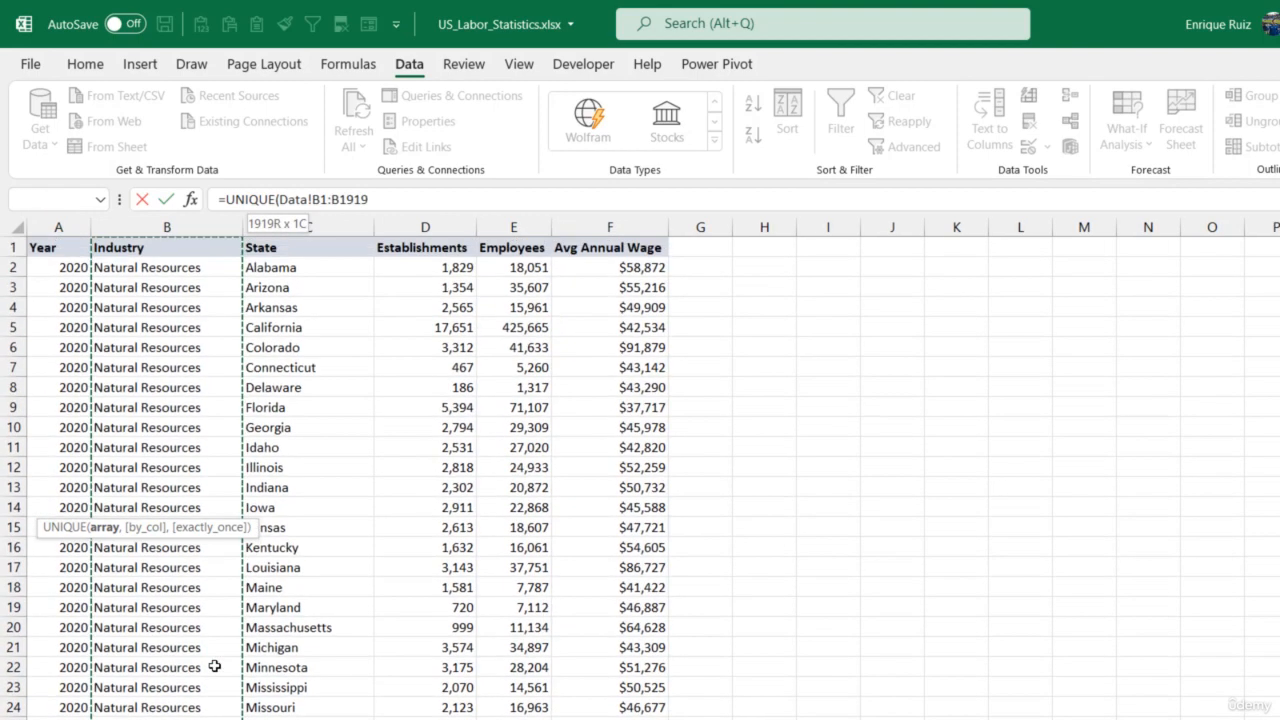
key(shift+Down)
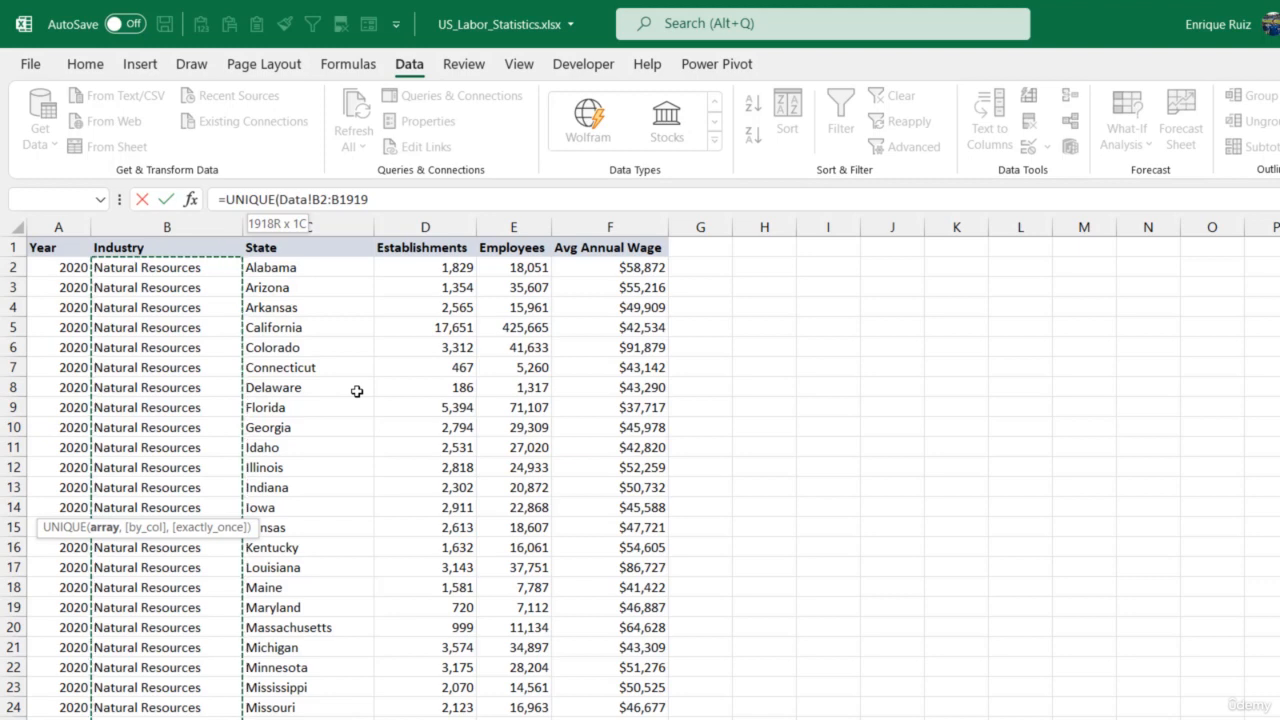
text())
key(Return)
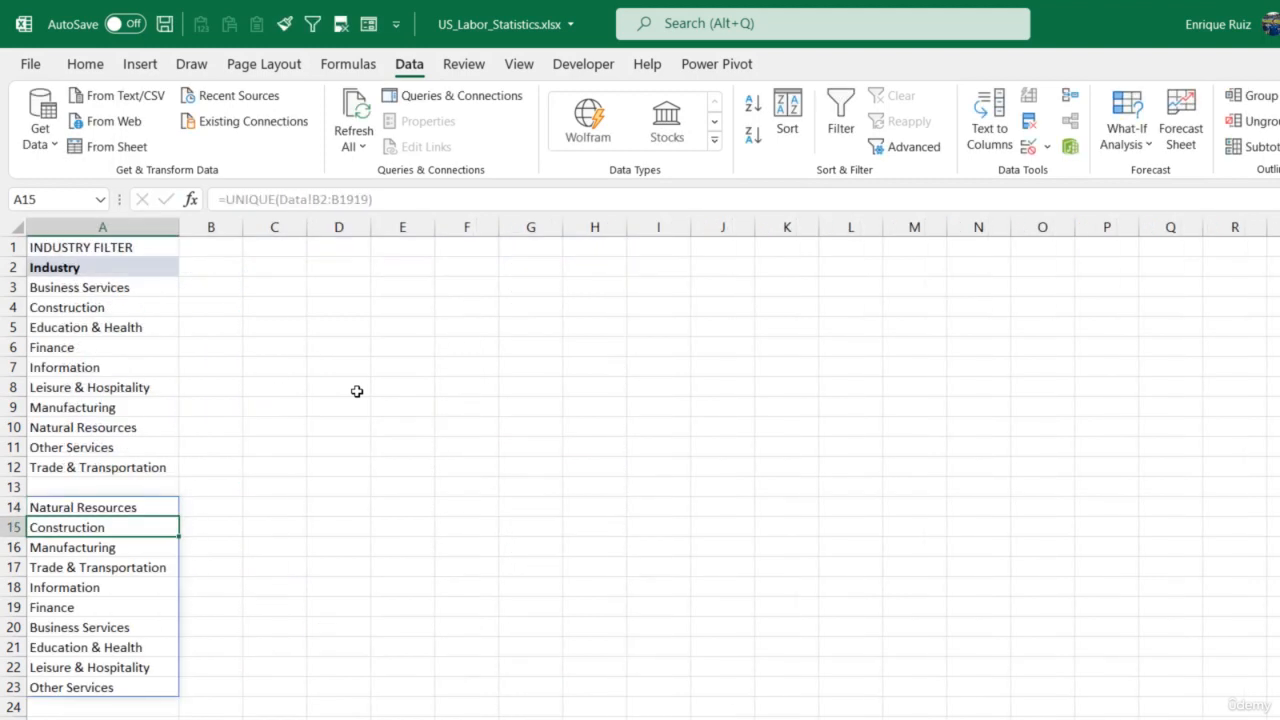
- Wrap the formula in A14 in SORT so that it reads =SORT(UNIQUE(Data!B2:B1919))
drag(141, 507, 110, 688)
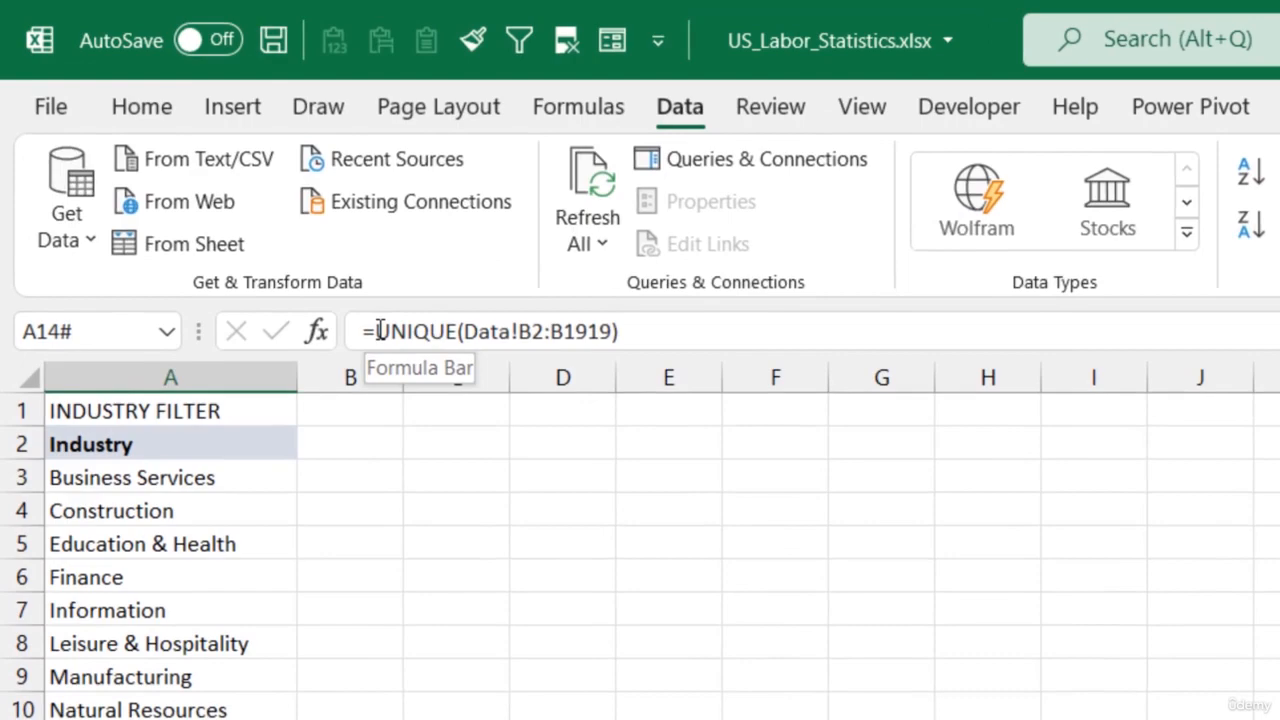
click(380, 331)
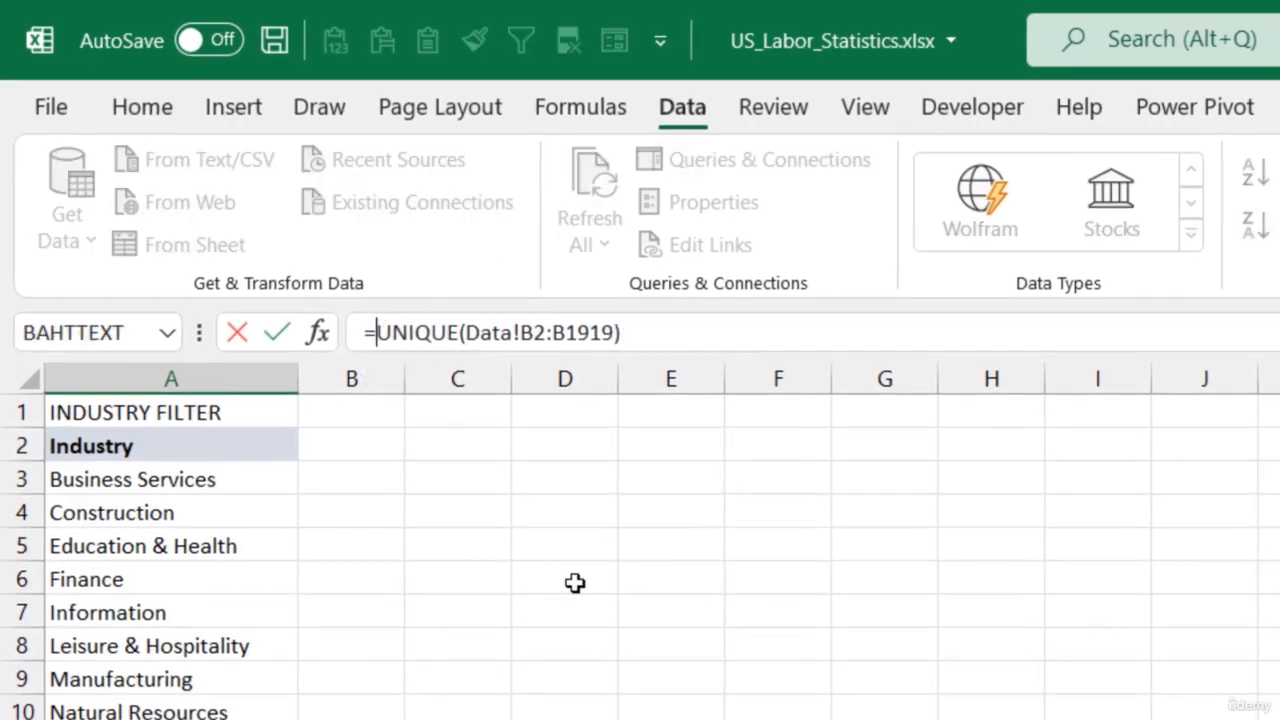
text(SORT()
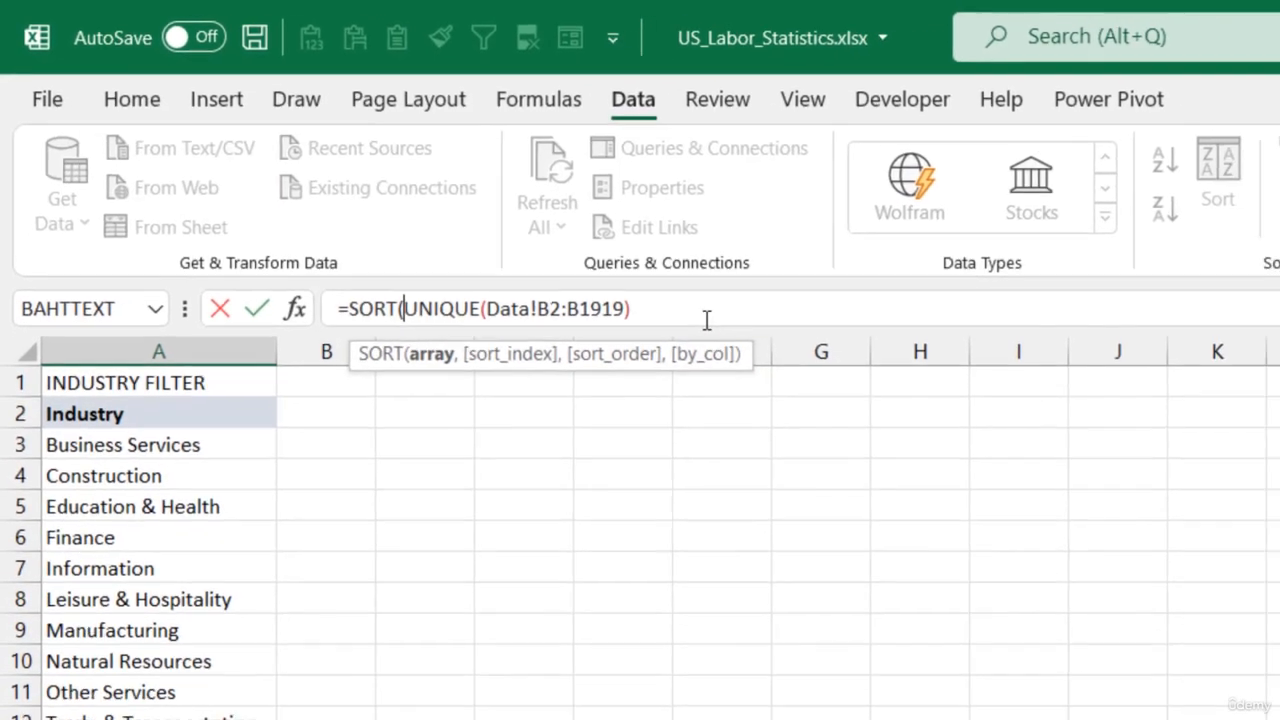
click(766, 335)
text())
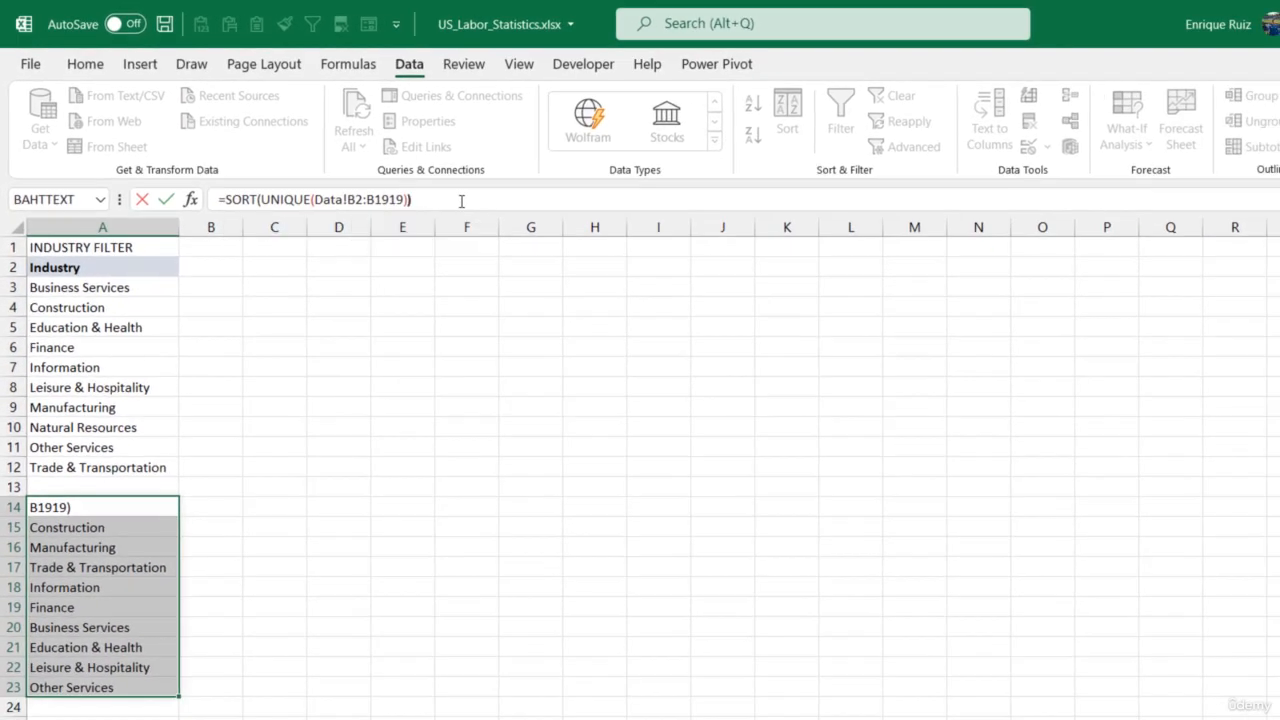
key(Return)
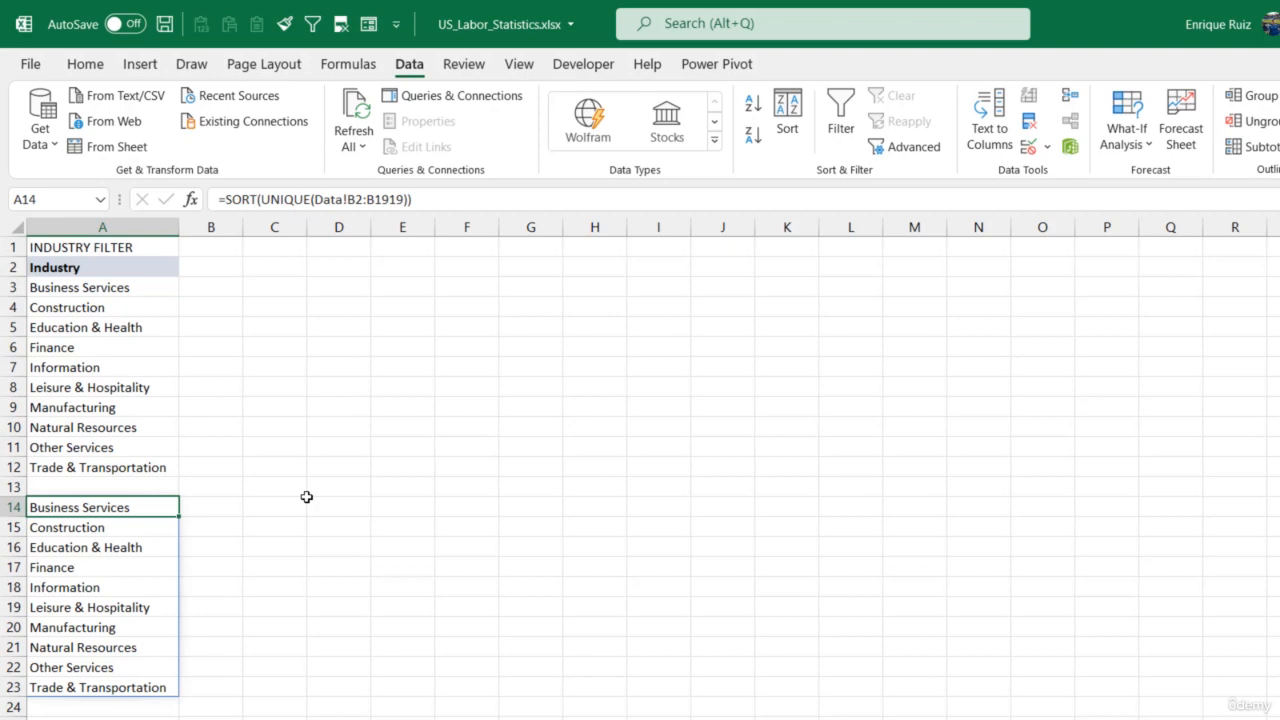
- Delete the formula in A14 together with its spilled industry list, and return to cell A3
key(Delete)
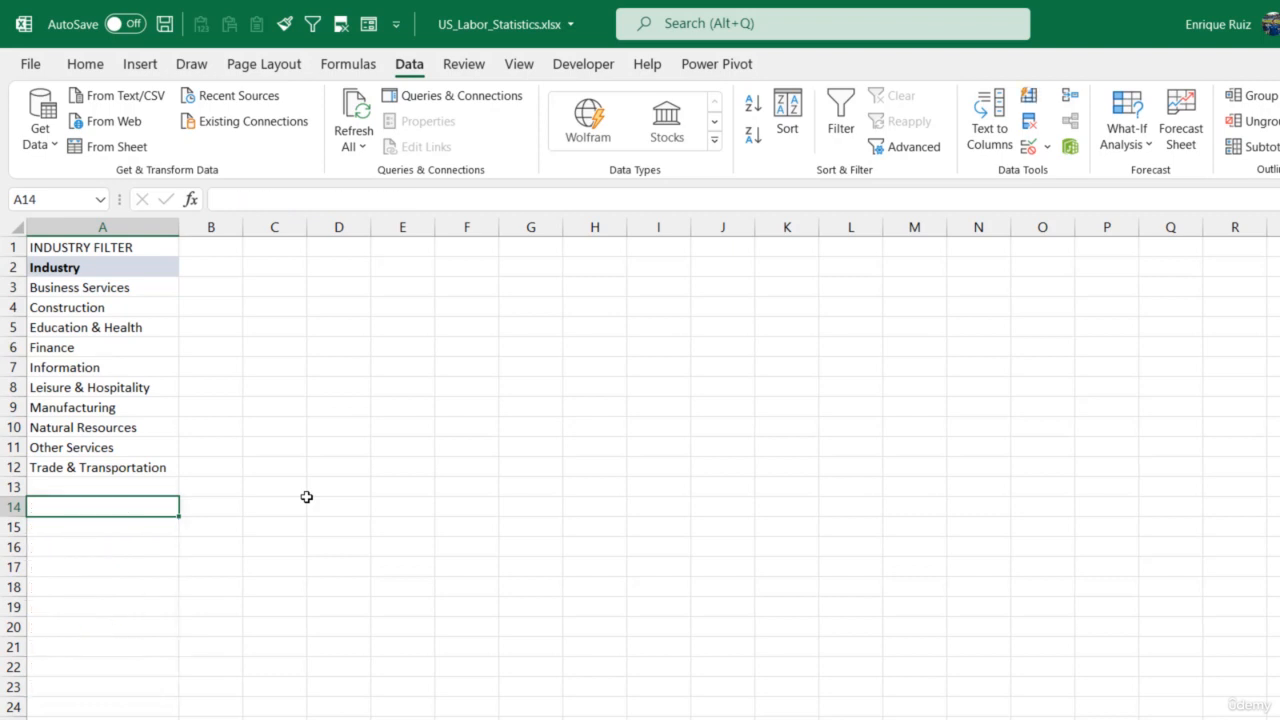
key(Up)
key(Up)
key(Up)
key(Up)
key(Up)
key(Up)
key(Up)
key(Up)
key(Up)
key(Up)
key(Up)
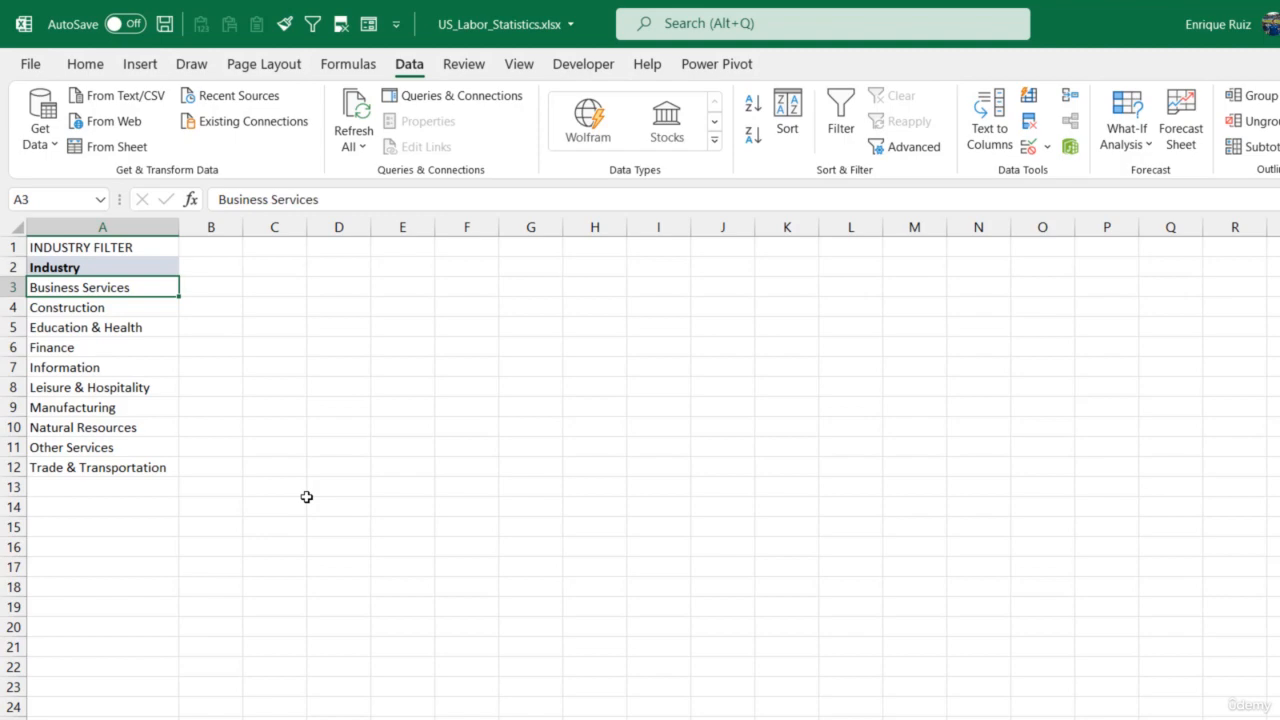
- Enter the header Selection in cell B2 beside the Industry header
click(229, 268)
text(Sle)
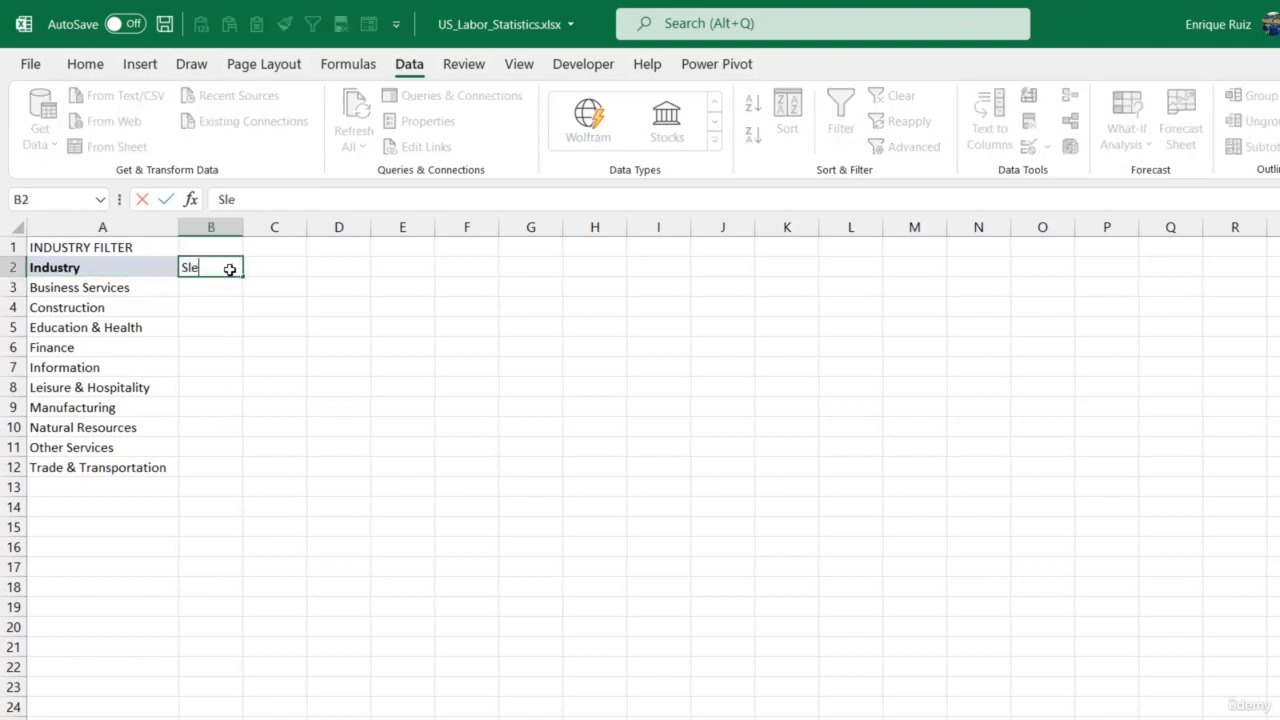
key(BackSpace)
key(BackSpace)
text(election)
key(Return)
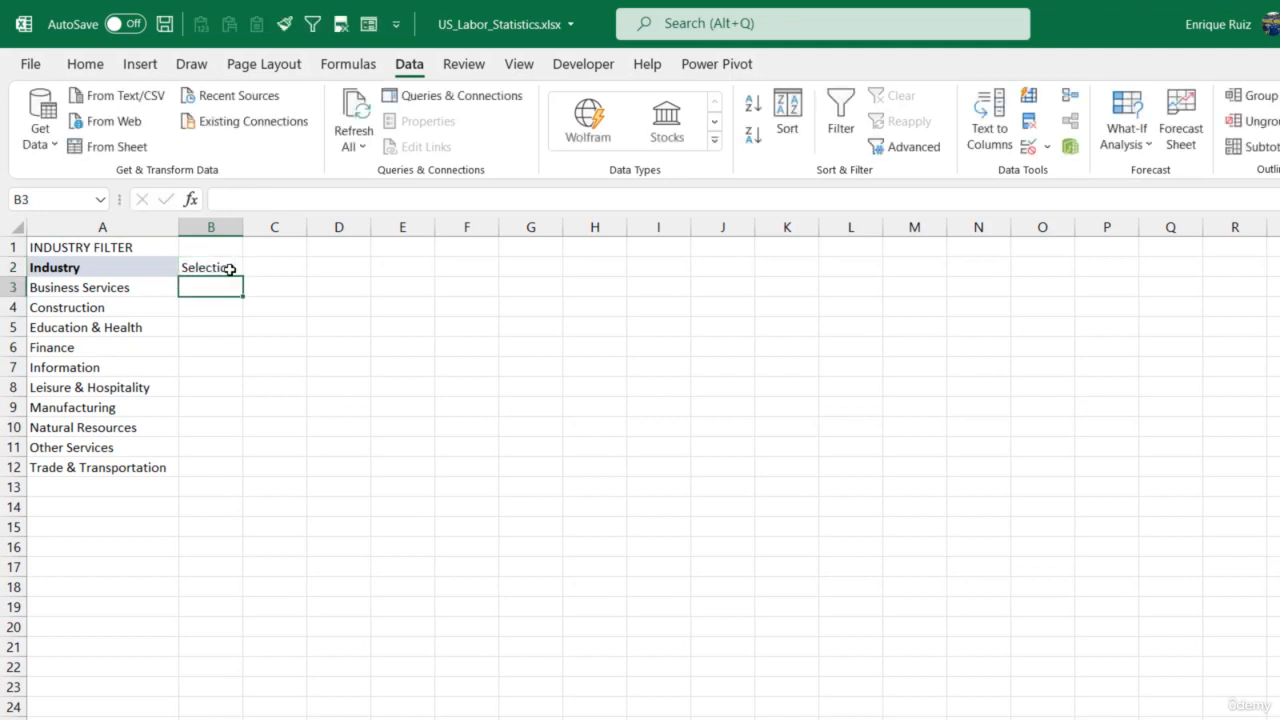
- Copy the formatting of the Industry header in A2 to B2, and widen column B to about twice its width
click(103, 266)
click(80, 62)
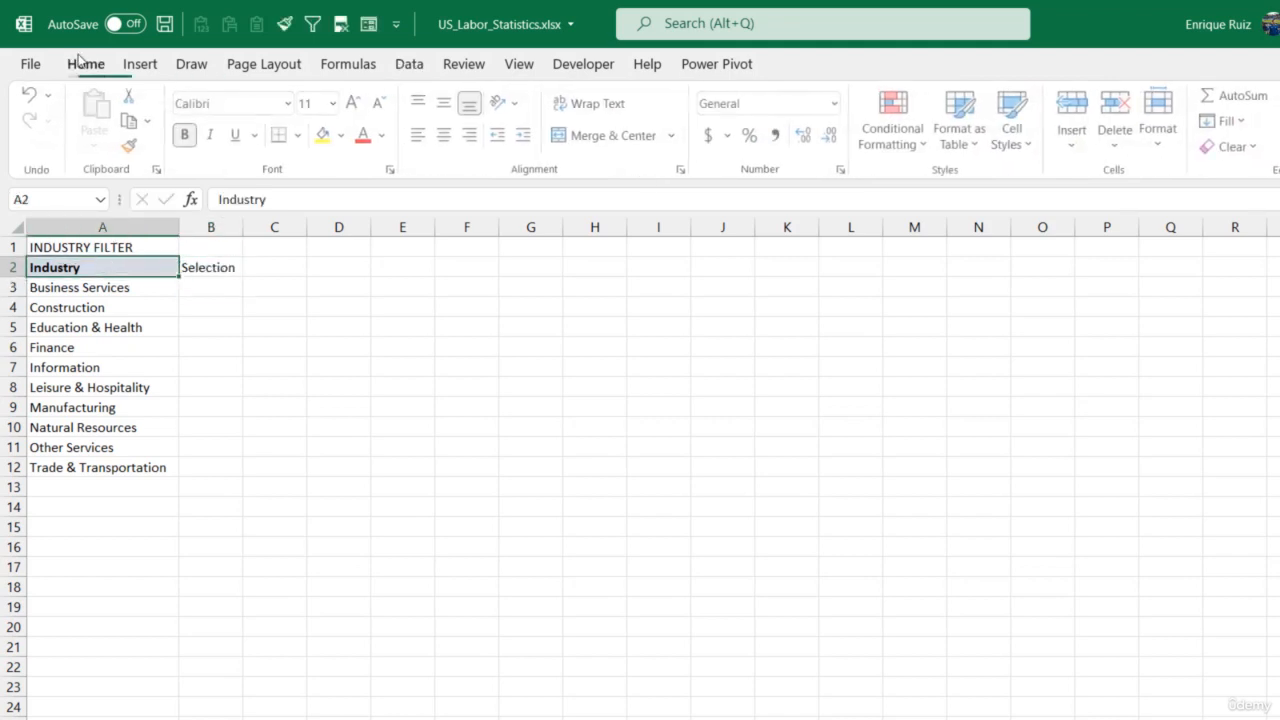
click(128, 145)
click(210, 267)
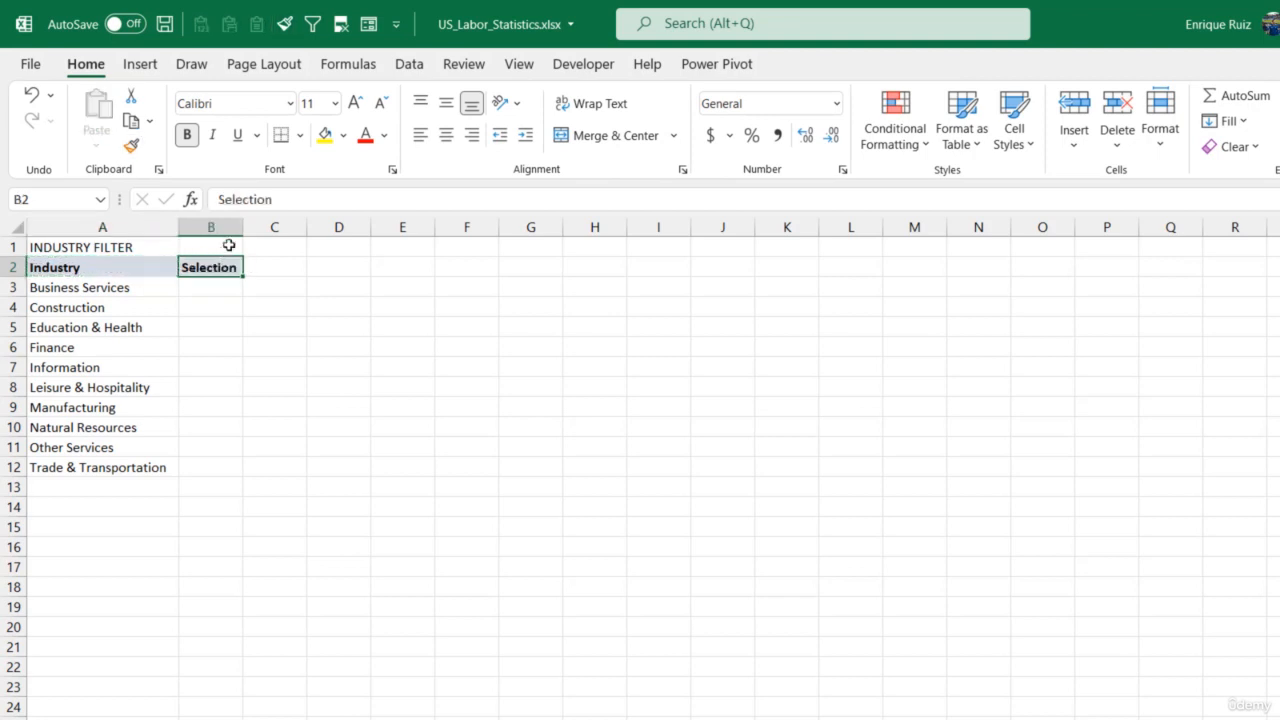
drag(243, 227, 307, 227)
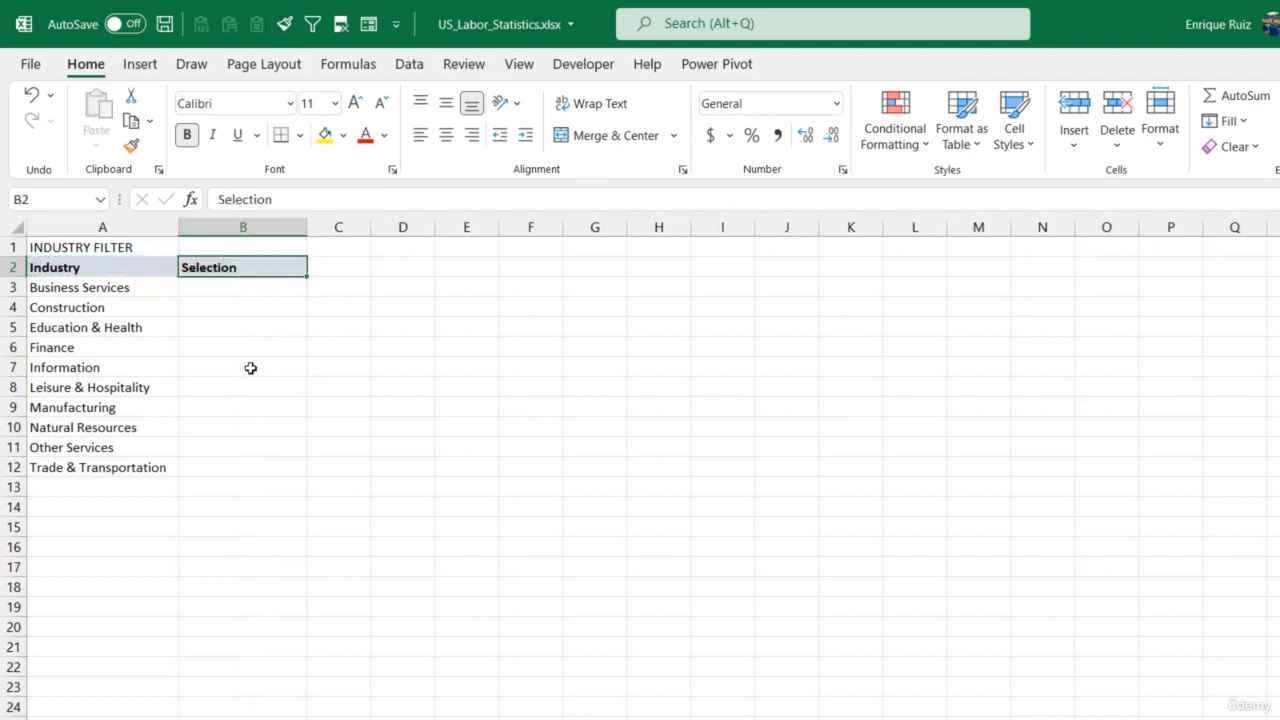
- Add a data validation list to cell B3 with the industries in =$A$3:$A$12 as its source
click(206, 289)
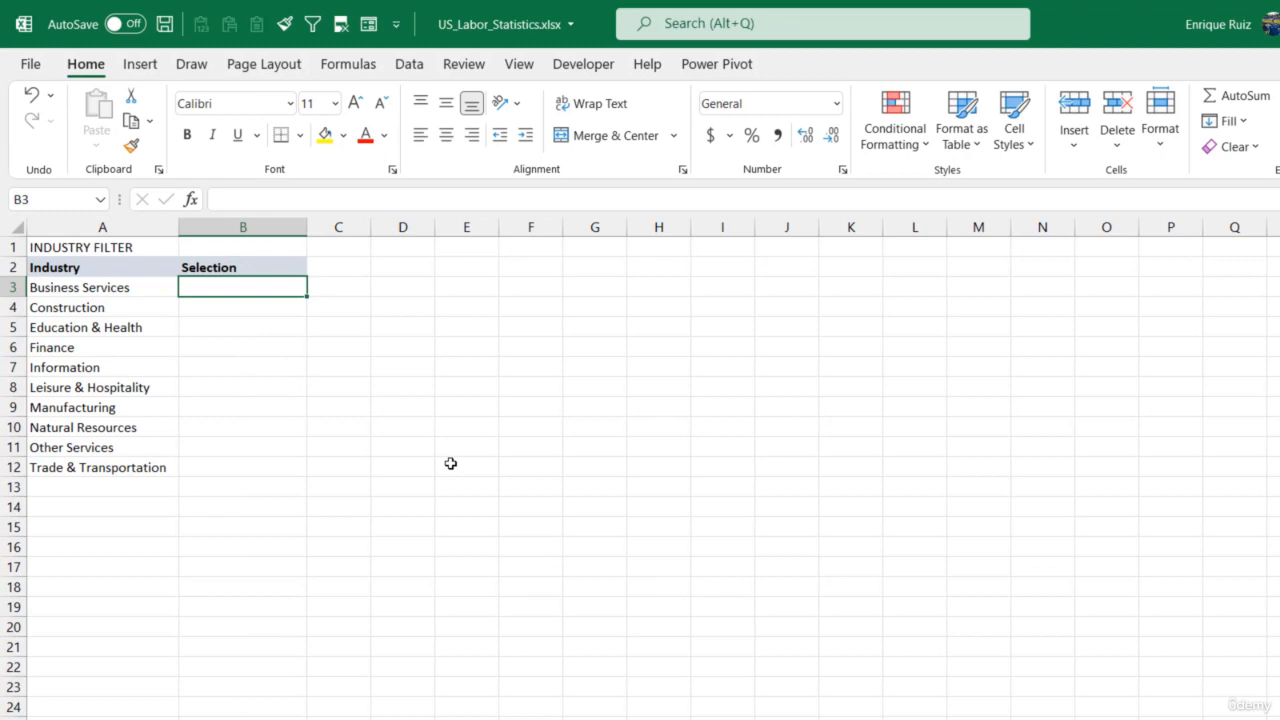
click(409, 64)
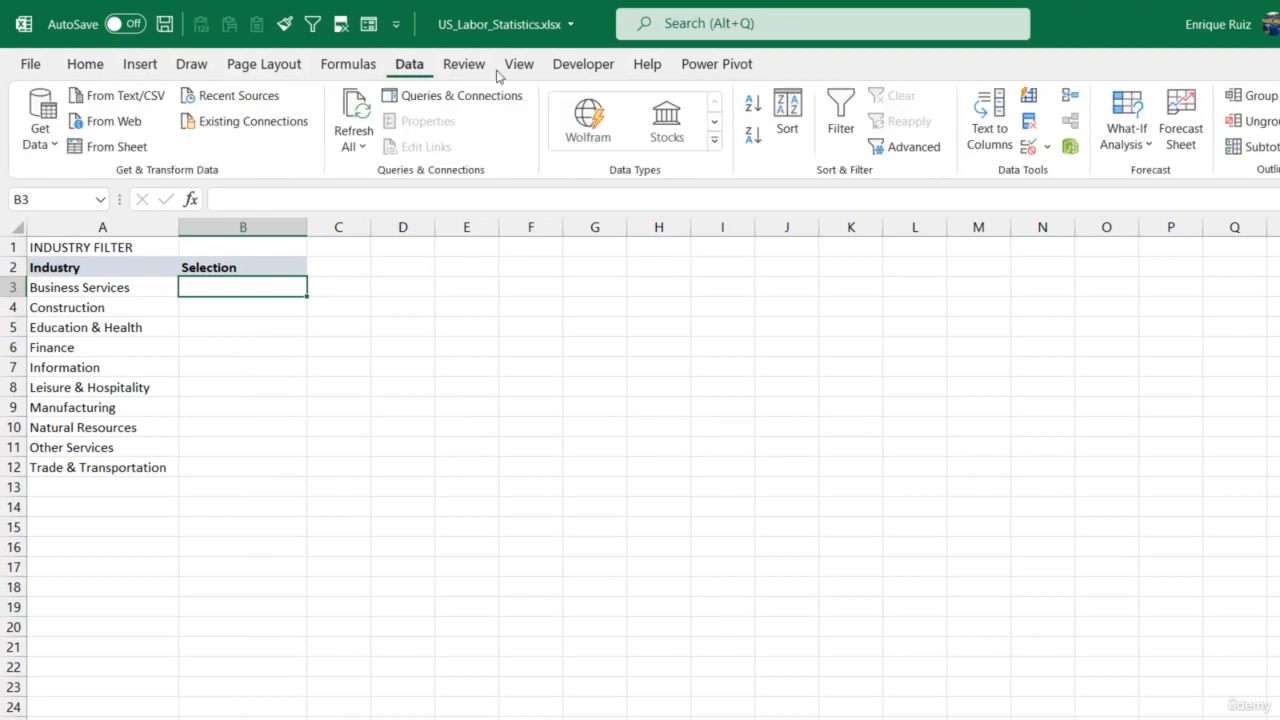
click(1028, 150)
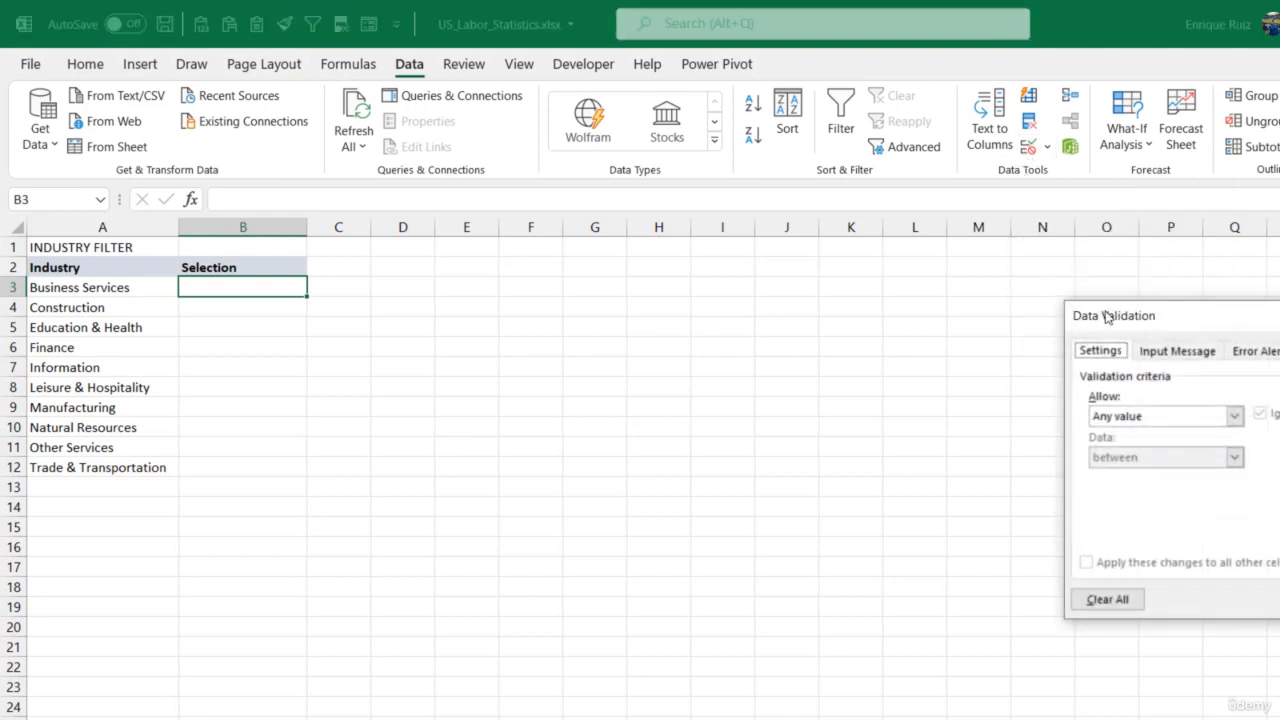
drag(1094, 297, 505, 256)
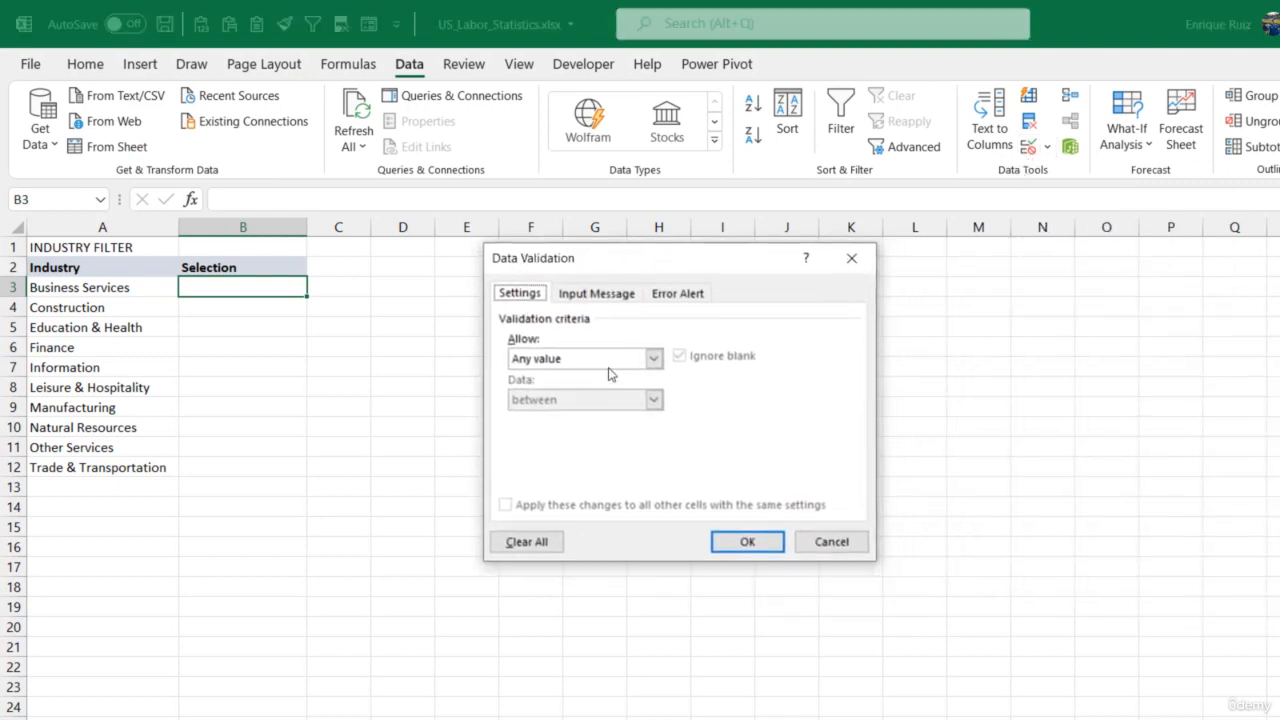
click(656, 360)
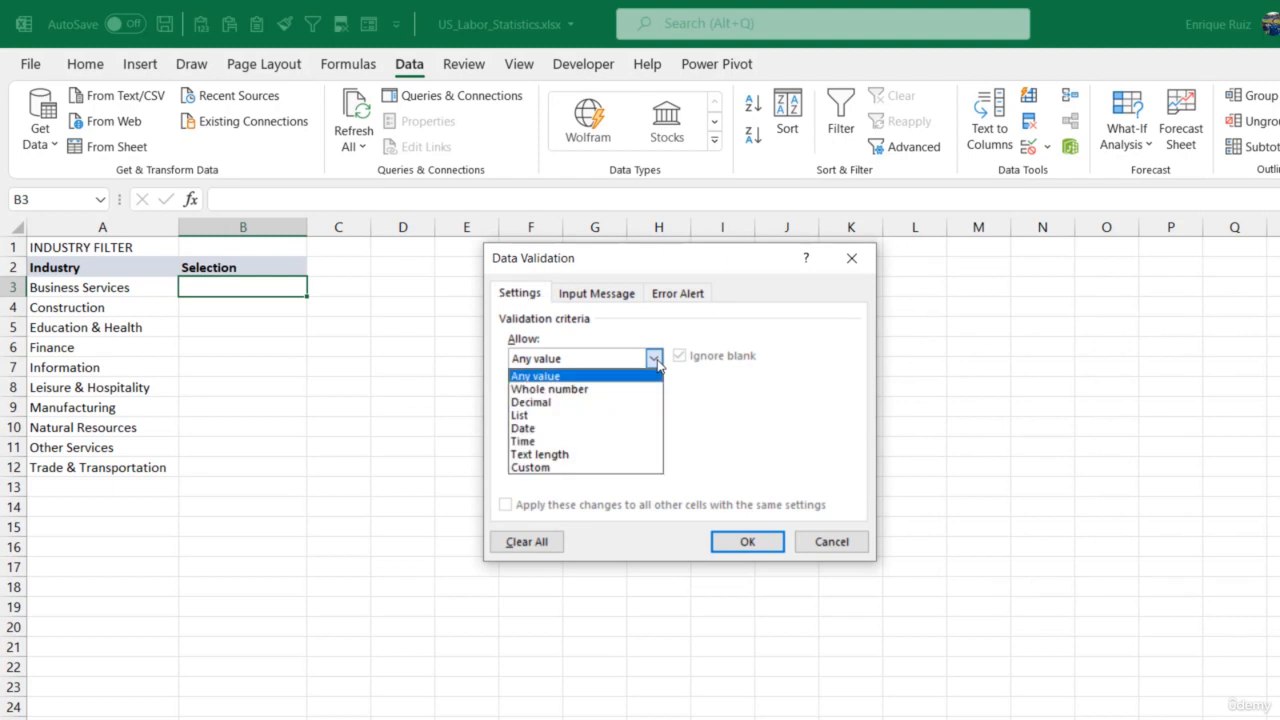
click(566, 415)
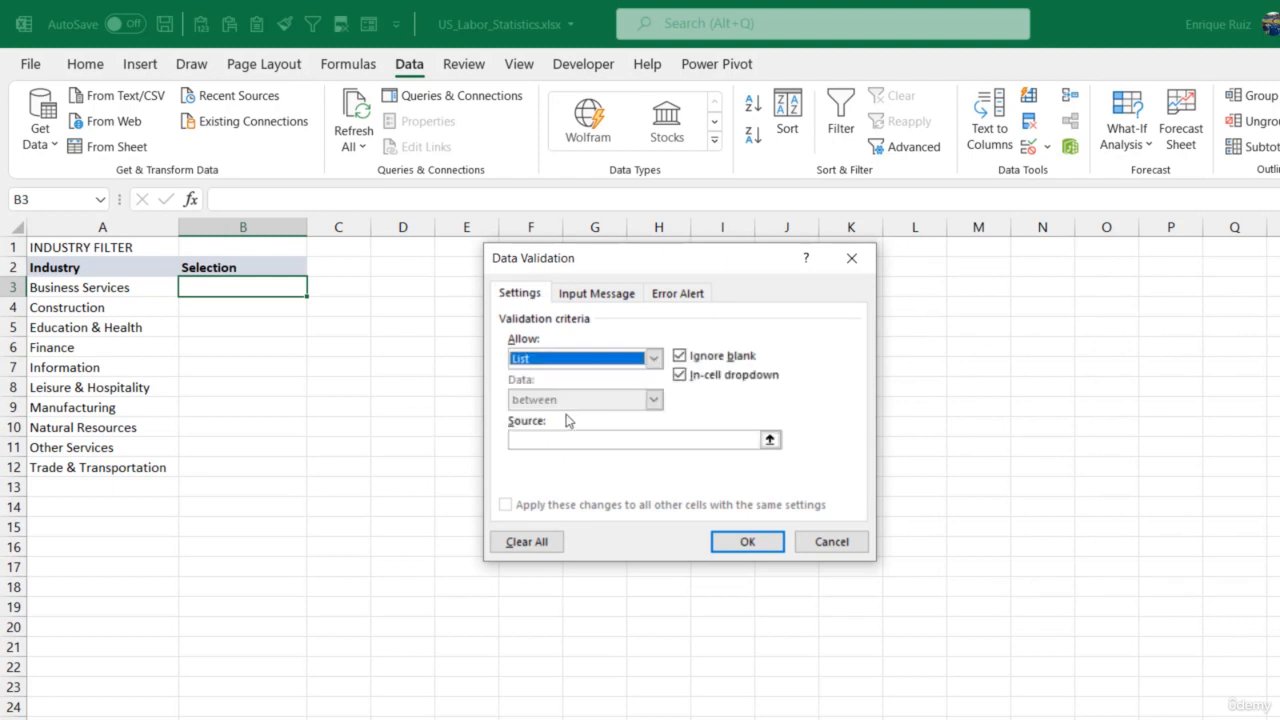
click(532, 440)
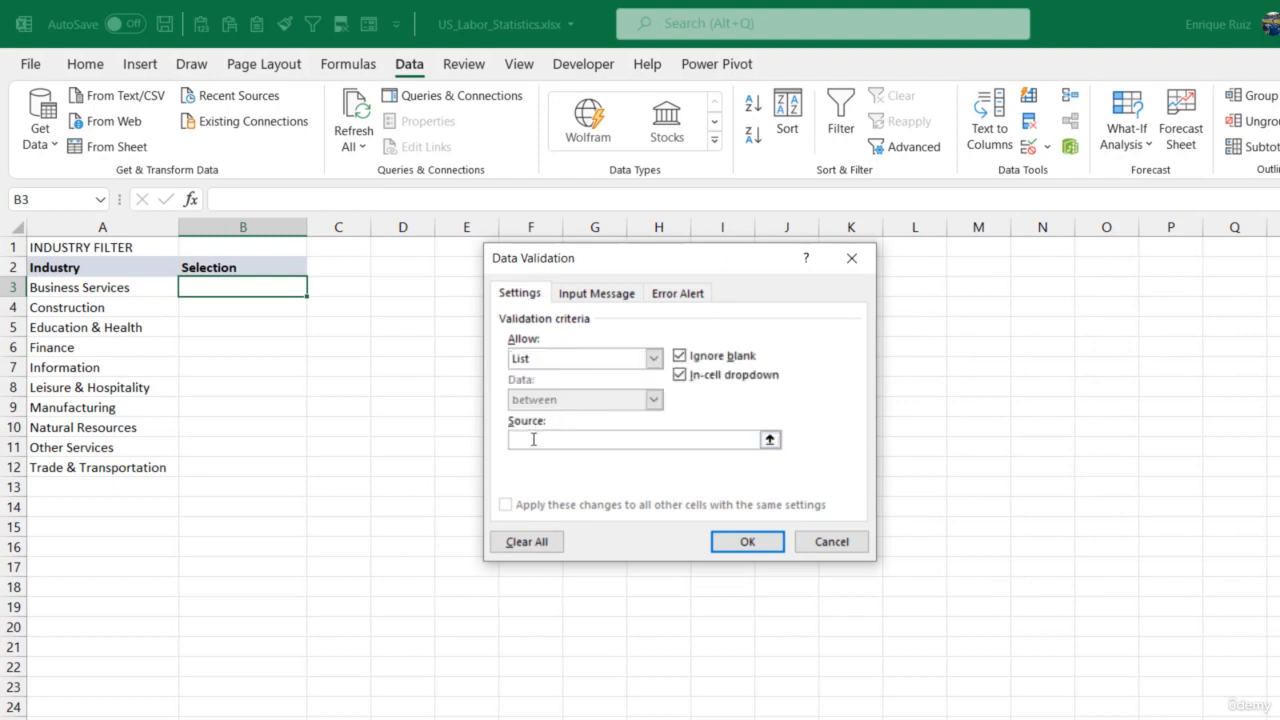
click(769, 440)
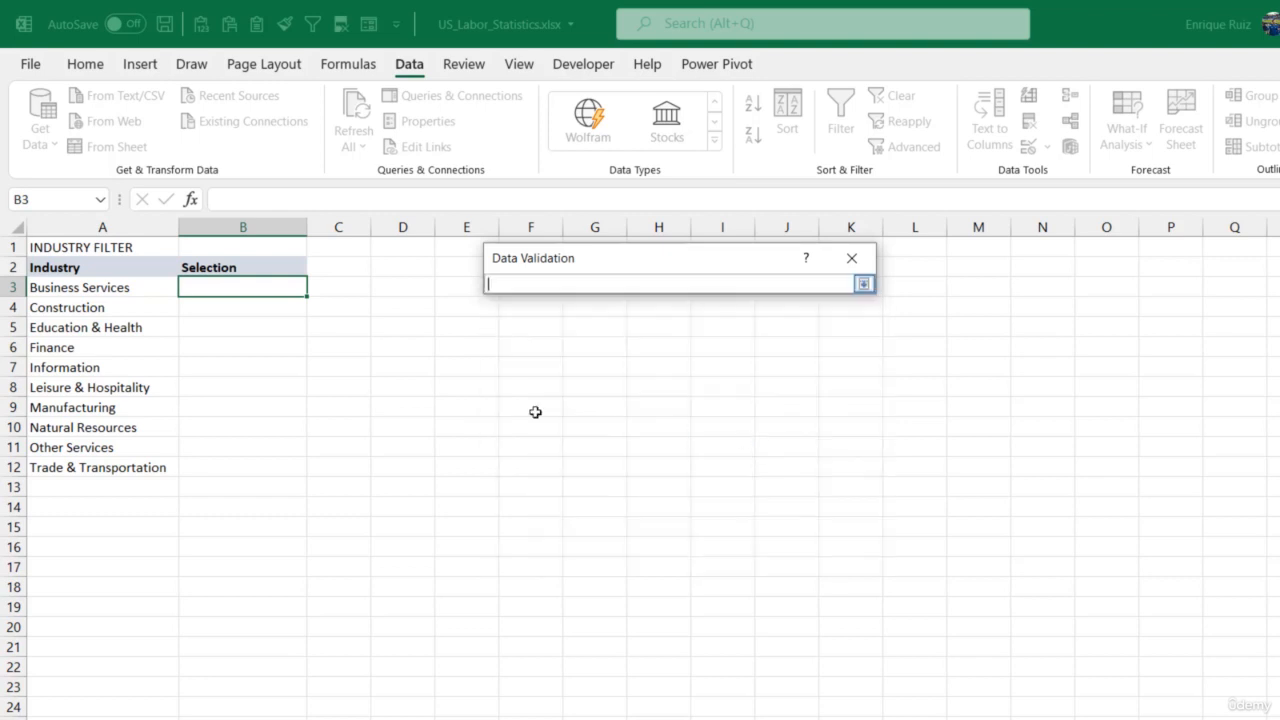
drag(114, 286, 94, 465)
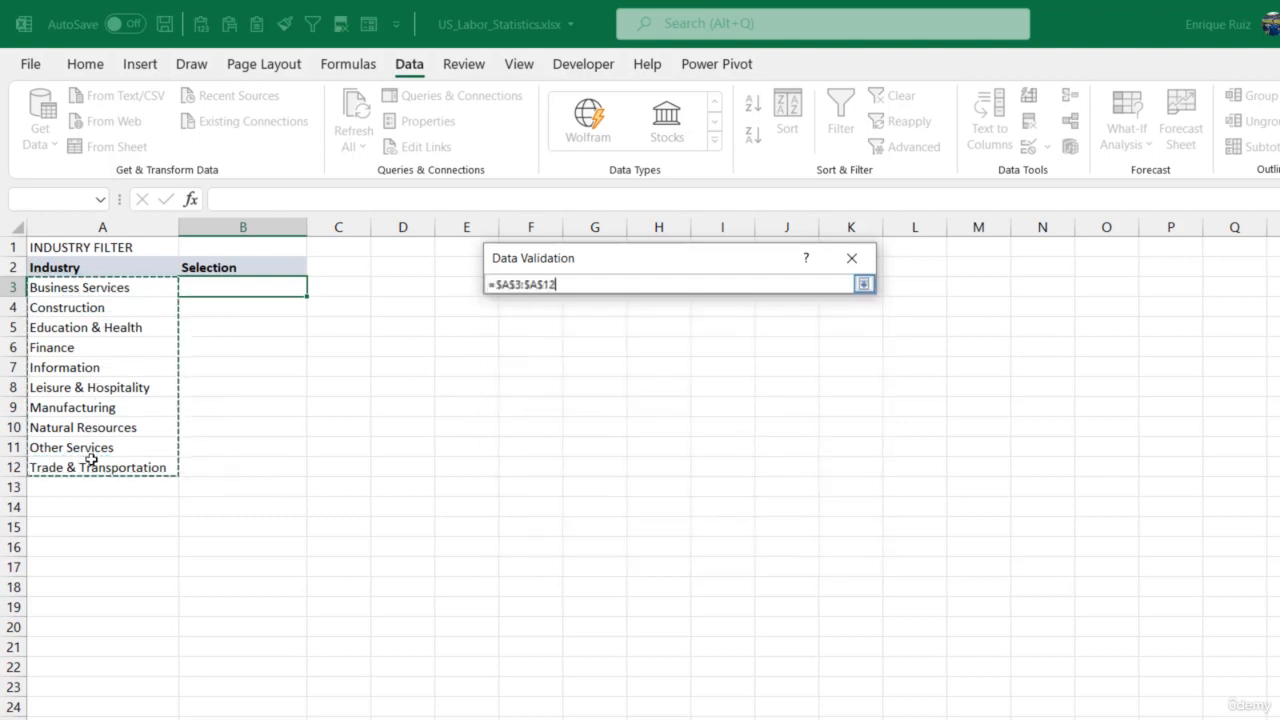
click(864, 285)
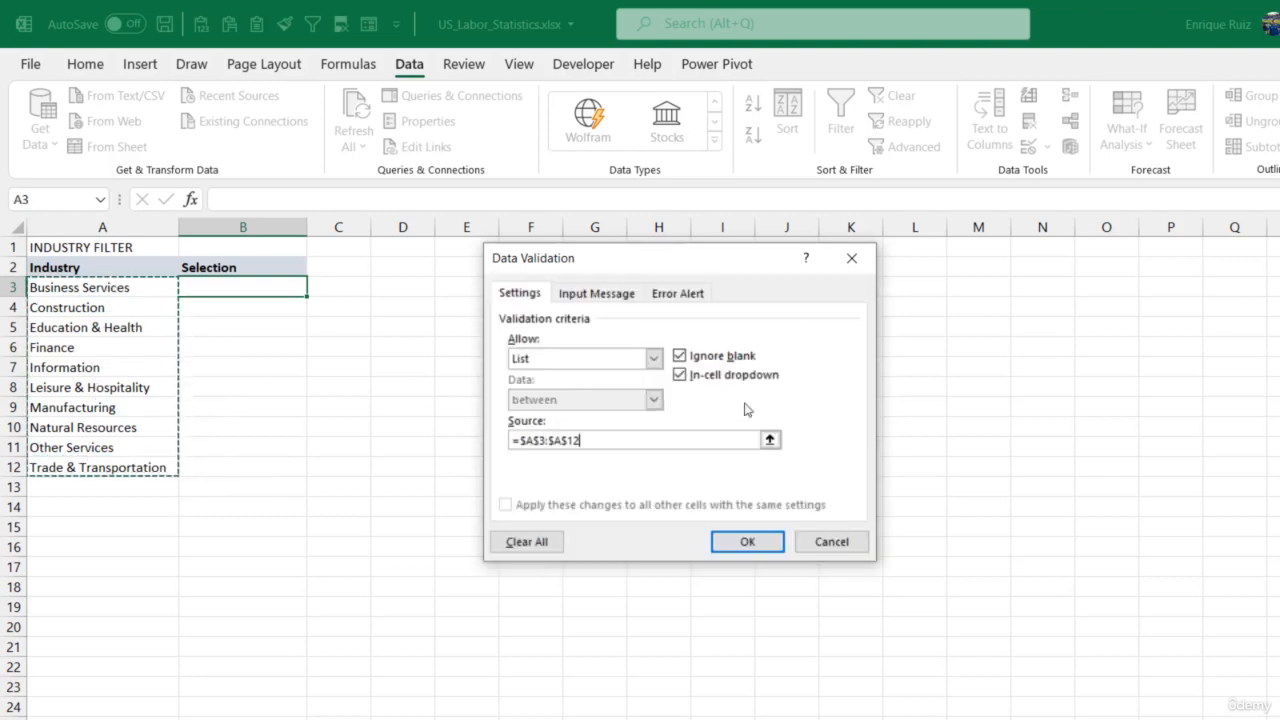
click(745, 542)
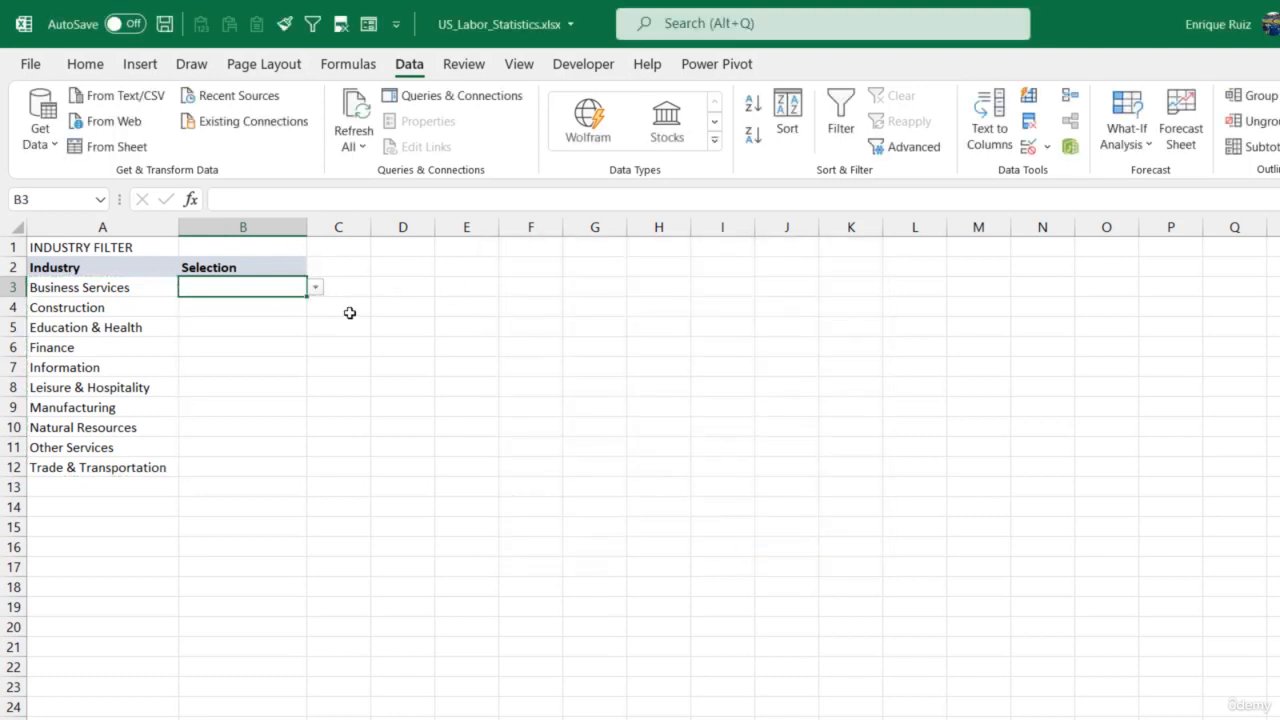
- Try several industries in the B3 drop-down list, including Natural Resources, and finish with Education & Health selected
click(315, 288)
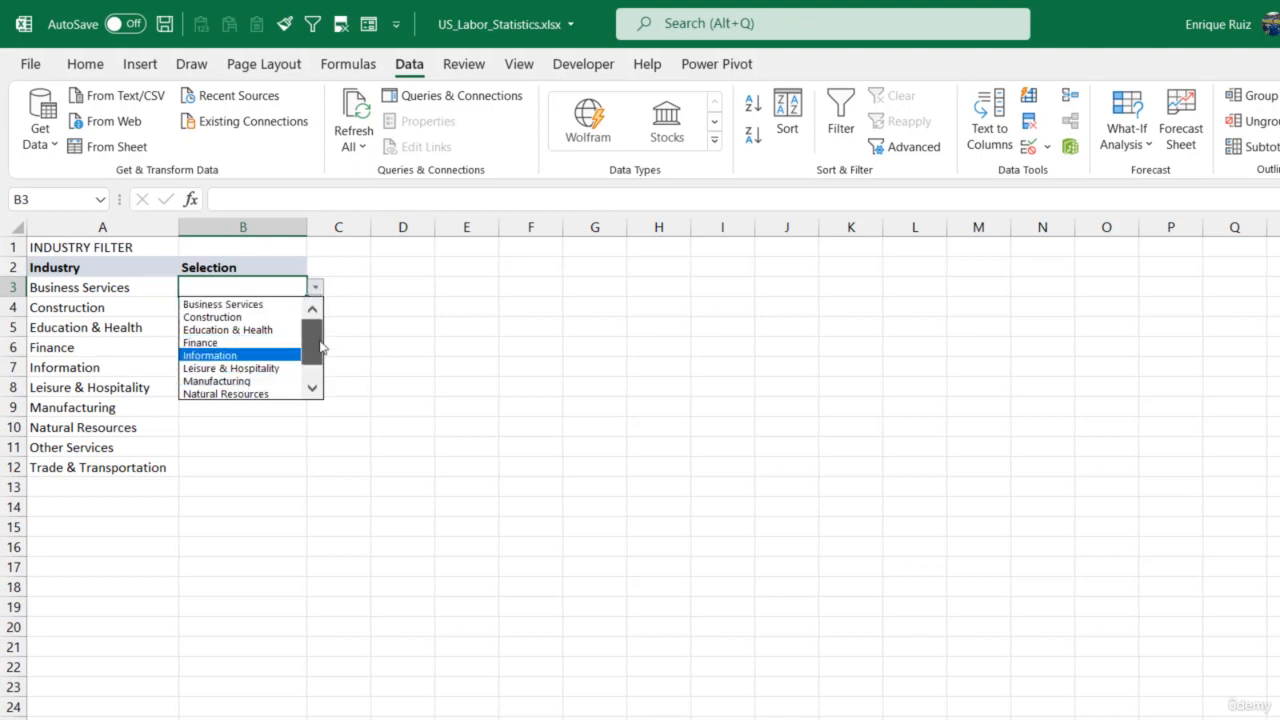
mouse_move(320, 341)
mouse_down()
mouse_move(324, 327)
mouse_move(319, 371)
mouse_move(325, 325)
mouse_up()
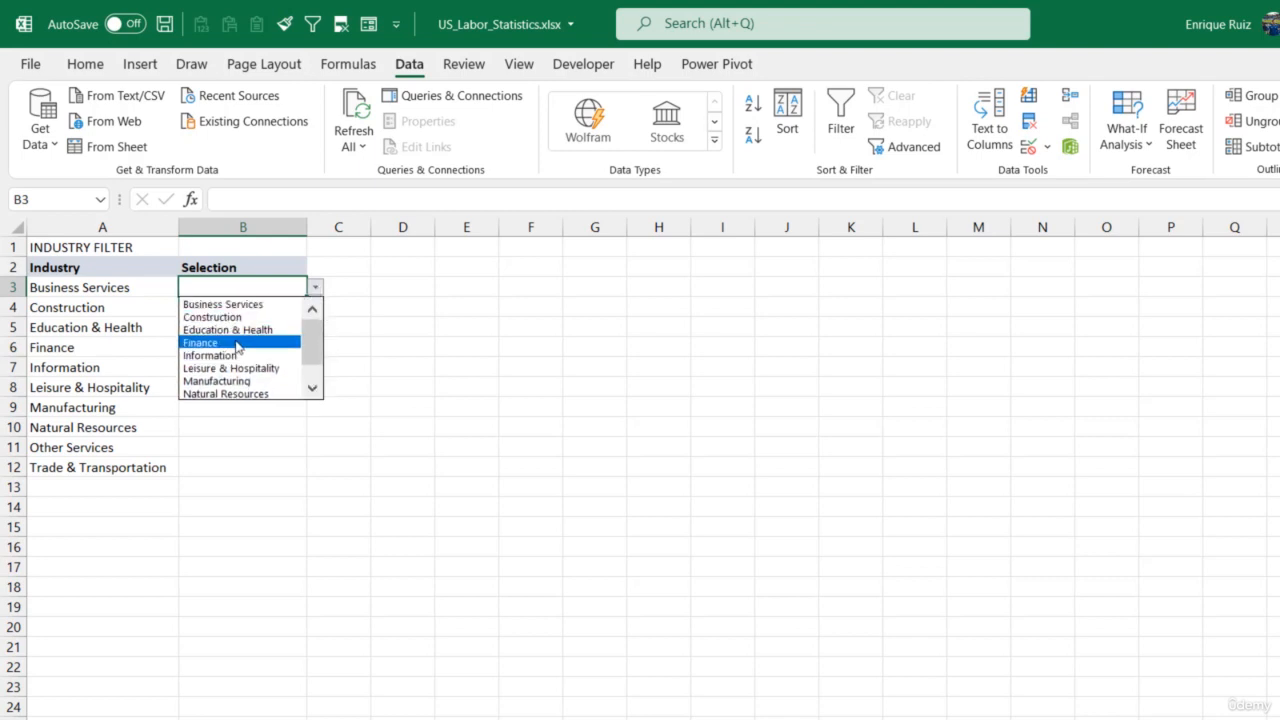
click(236, 346)
click(315, 288)
click(270, 366)
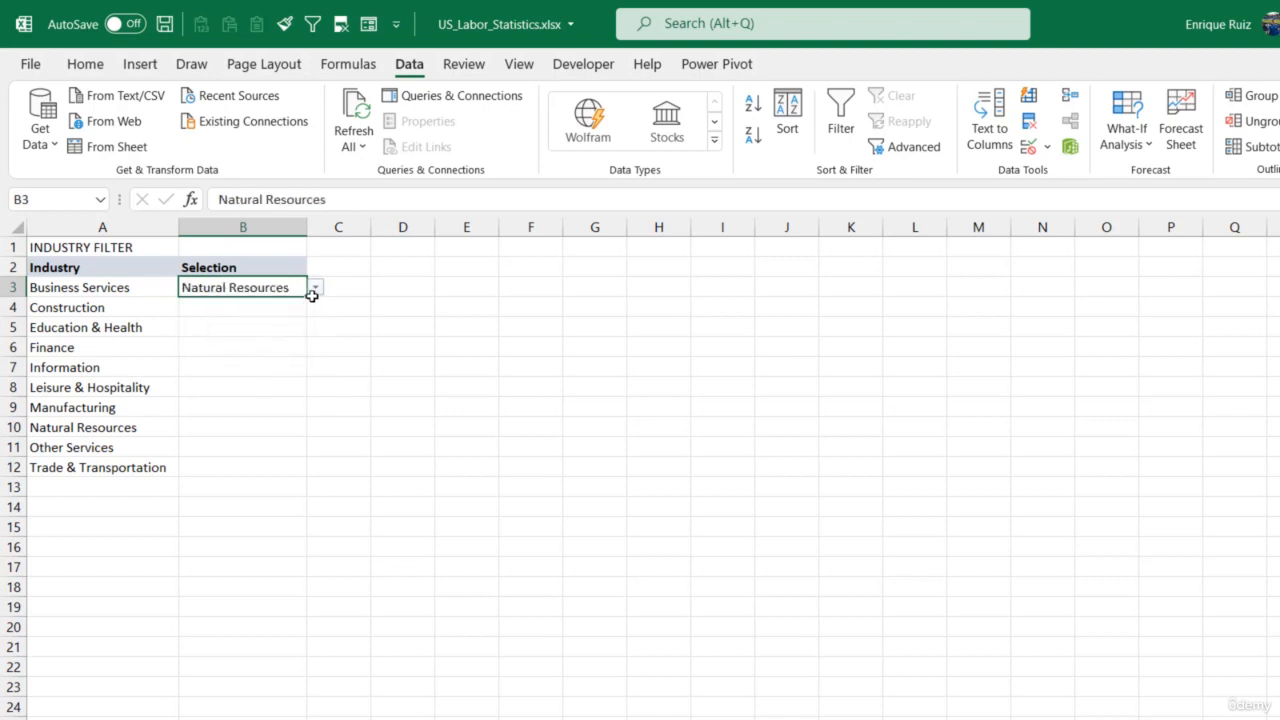
click(314, 288)
click(290, 304)
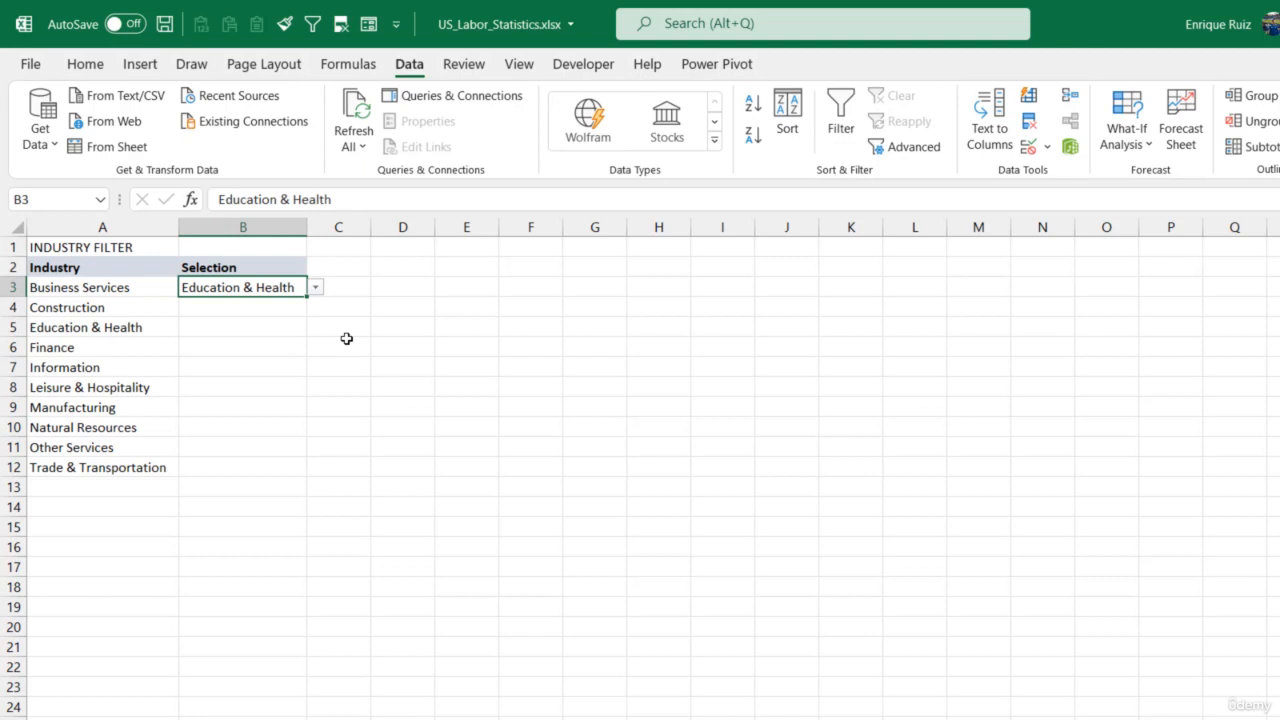
- Enter the section title DATE FILTER in cell A14 below the industry list
click(106, 506)
text(DATE FU)
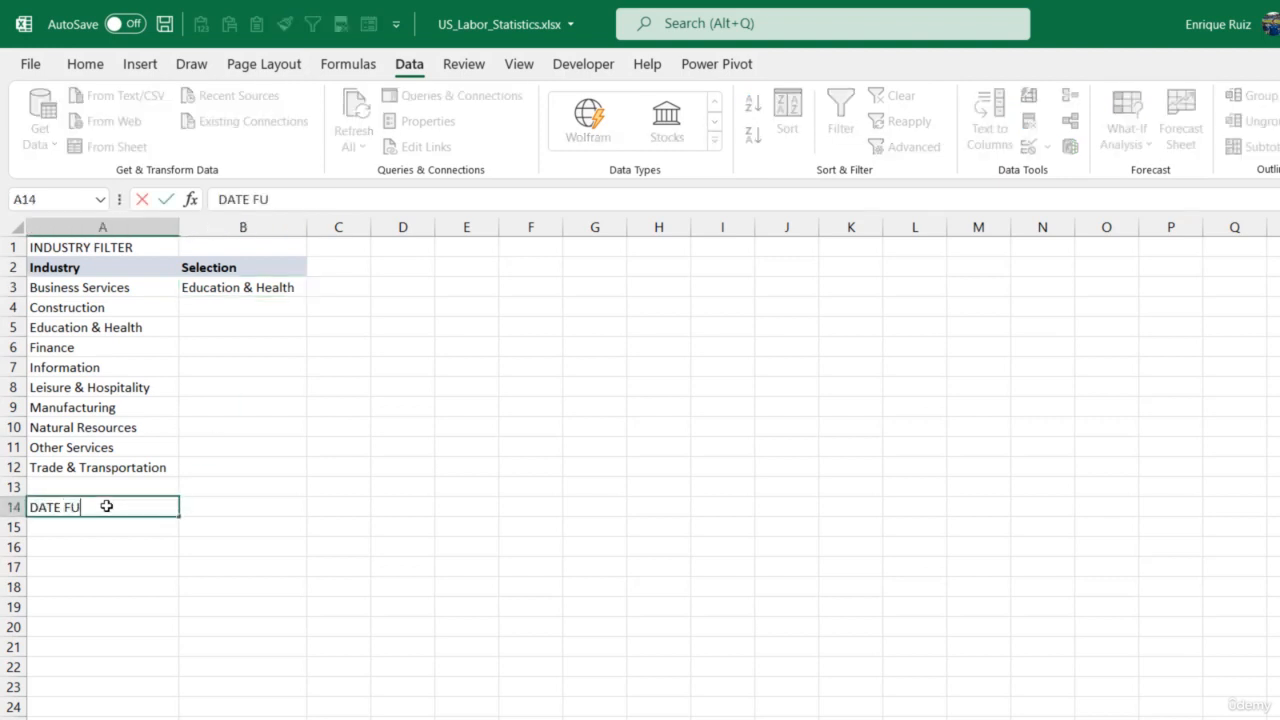
key(BackSpace)
text(U)
key(BackSpace)
text(ILTER)
key(Return)
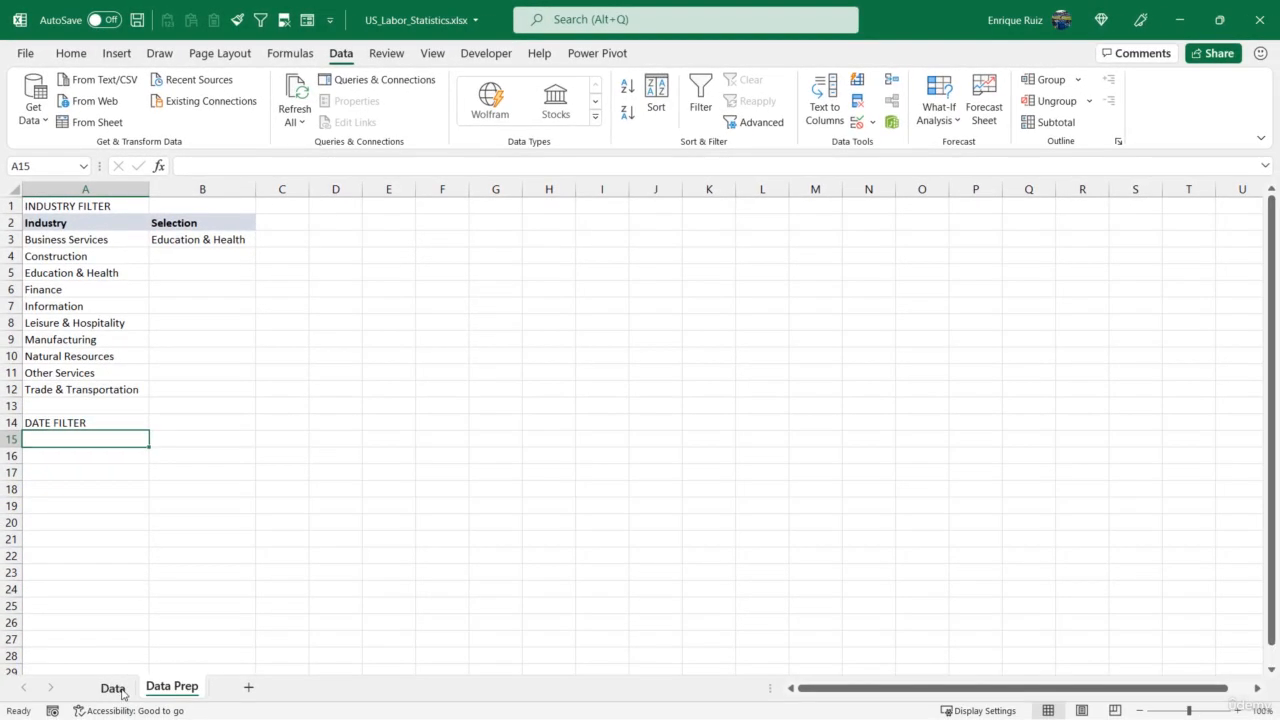
- Check the Year column on the Data sheet, and enter the label Current Year: in A15 and 2020 in B15 of Data Prep
click(112, 688)
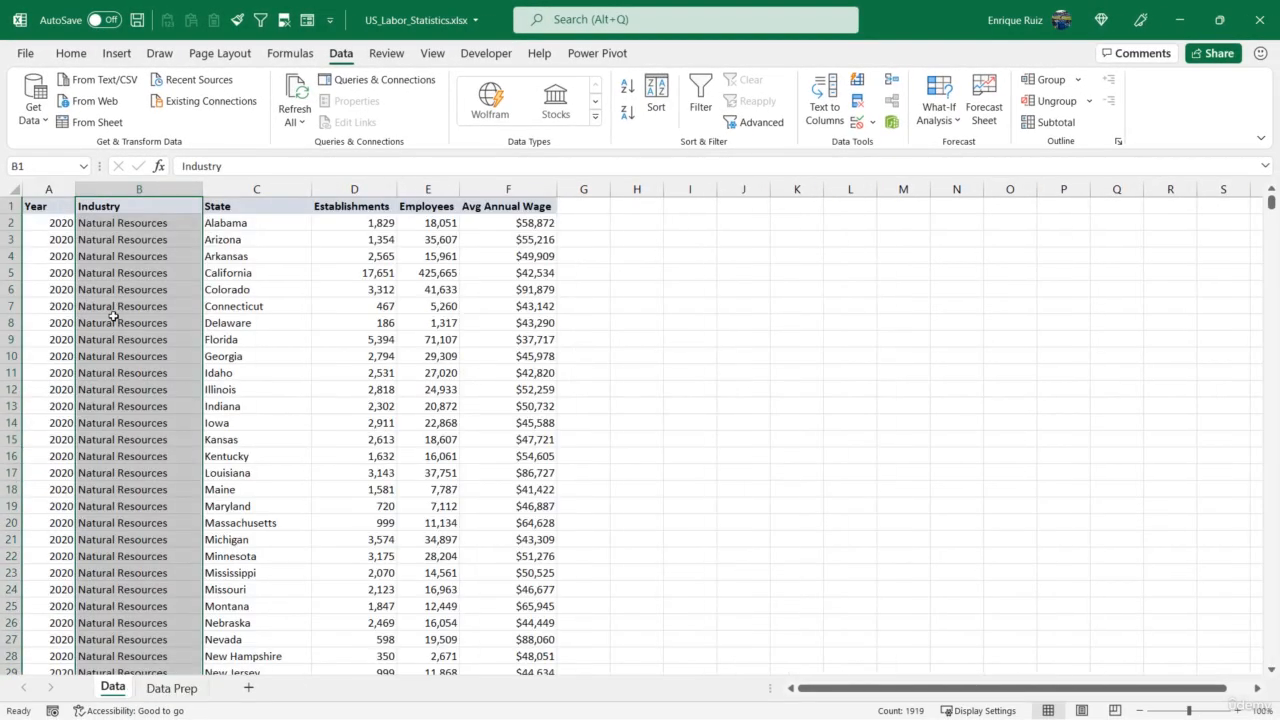
click(40, 238)
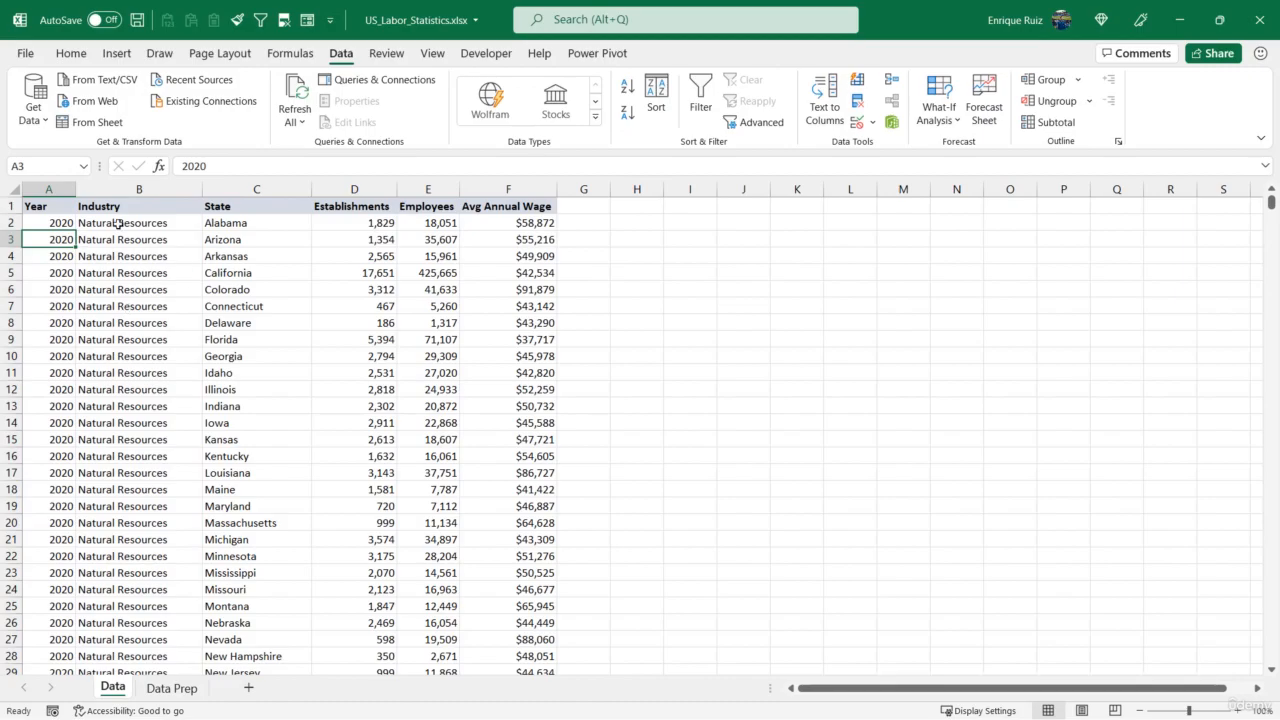
mouse_move(1272, 205)
mouse_down()
mouse_move(1265, 622)
mouse_move(1269, 200)
mouse_up()
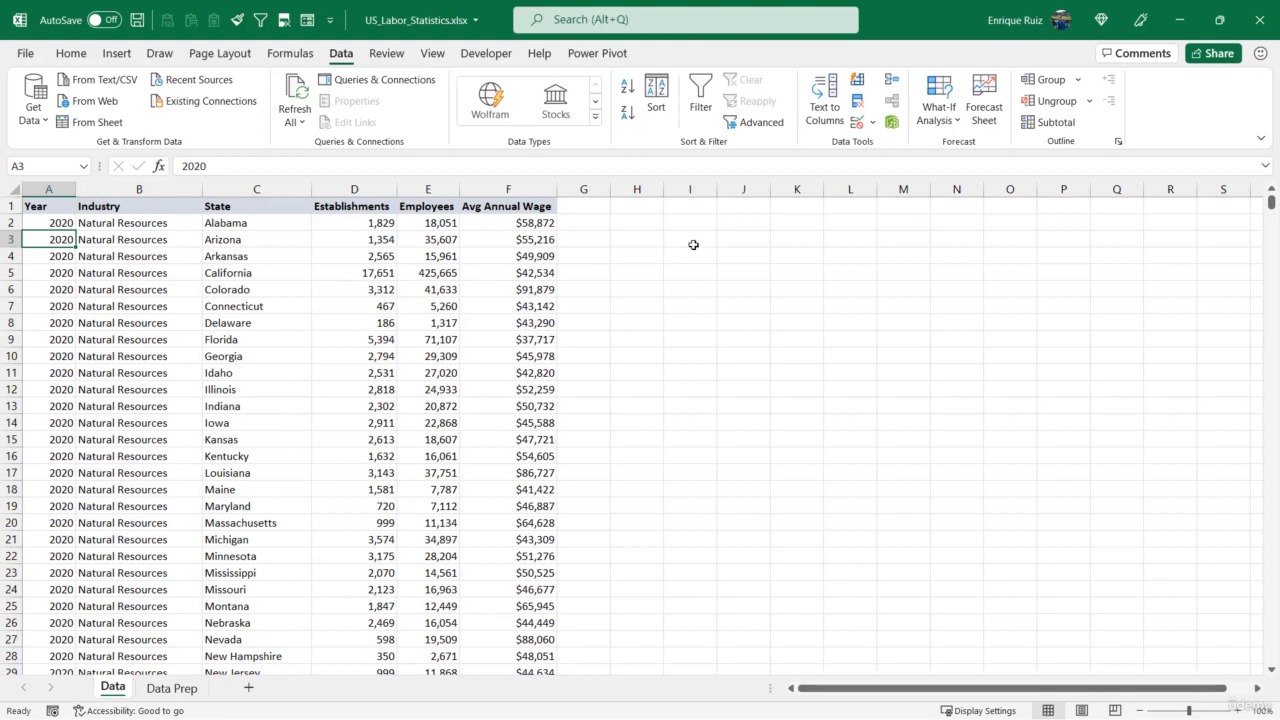
click(171, 688)
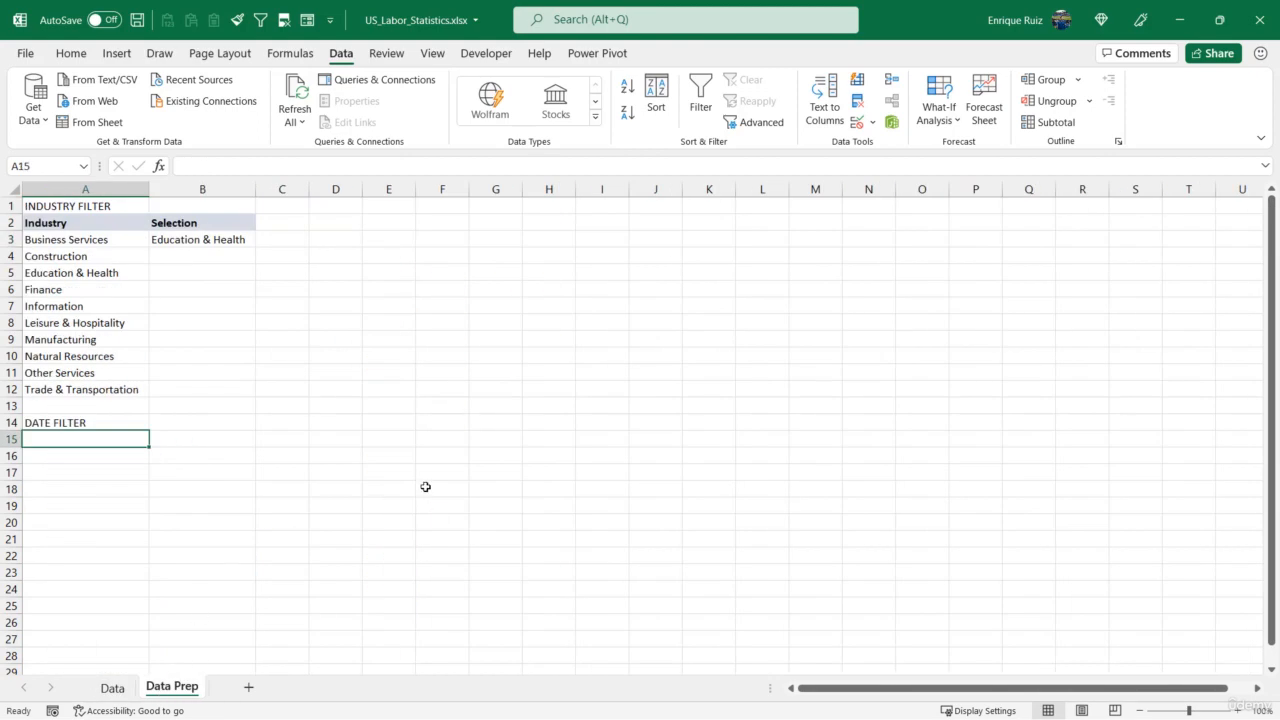
text(Current Ye)
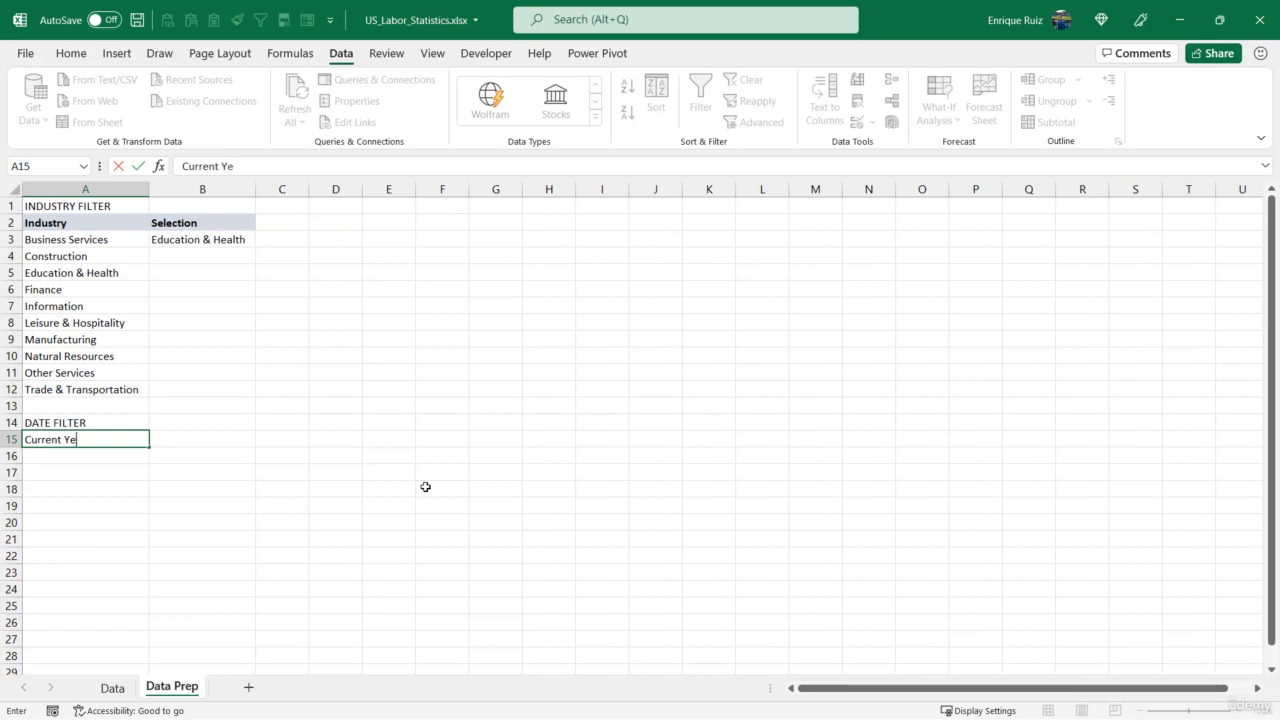
text(ar:)
key(Tab)
text(2020)
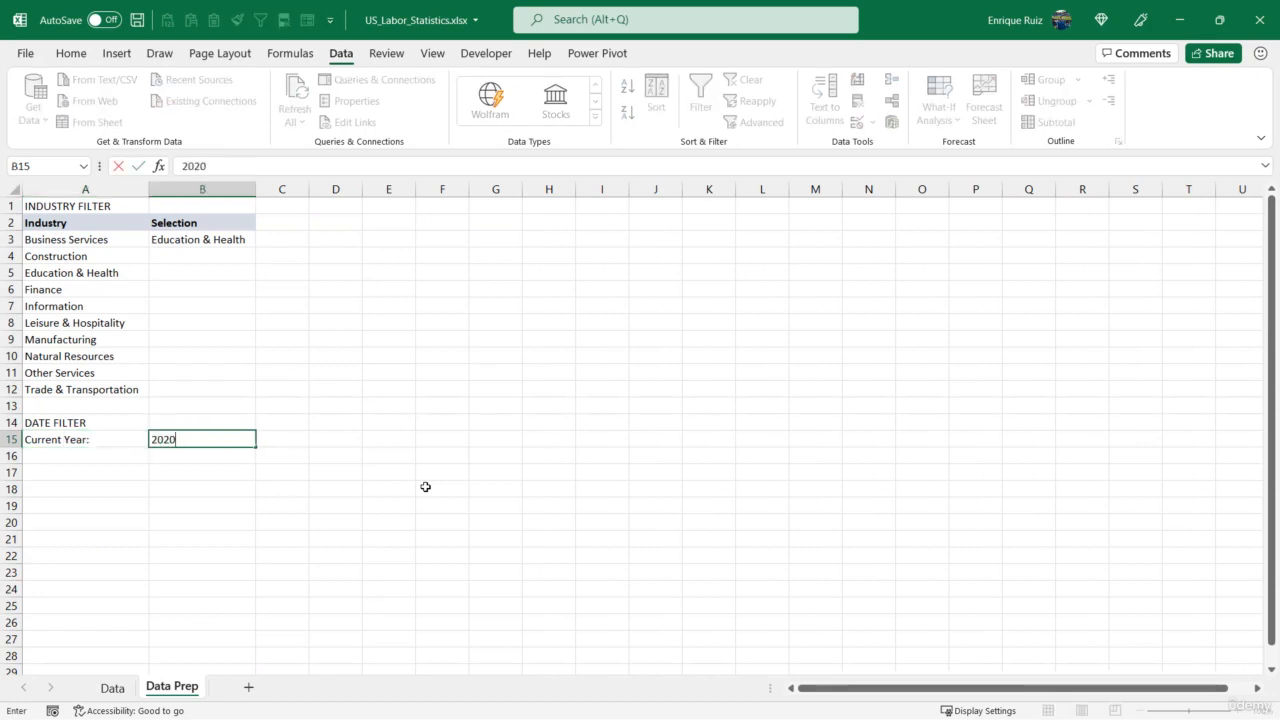
key(Return)
- Make the Current Year: label in A15 bold and right-aligned, and left-align the year in B15
click(100, 441)
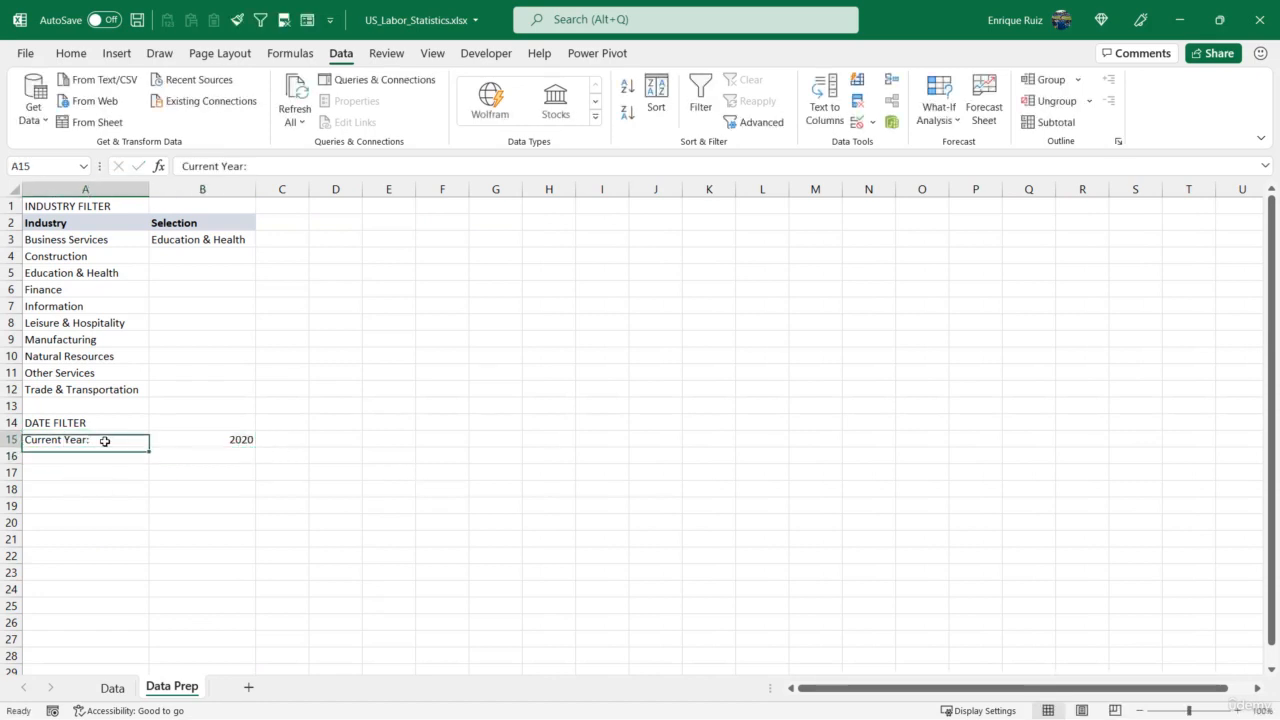
click(71, 56)
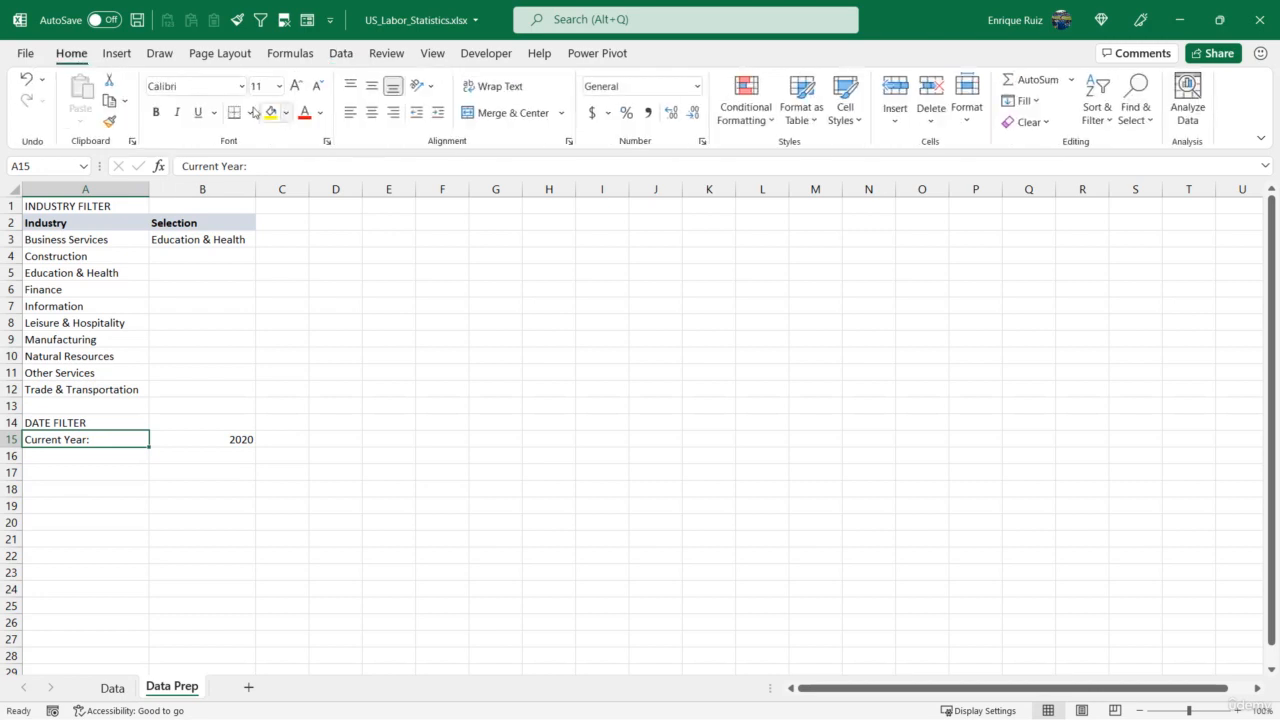
click(155, 112)
click(393, 112)
key(Tab)
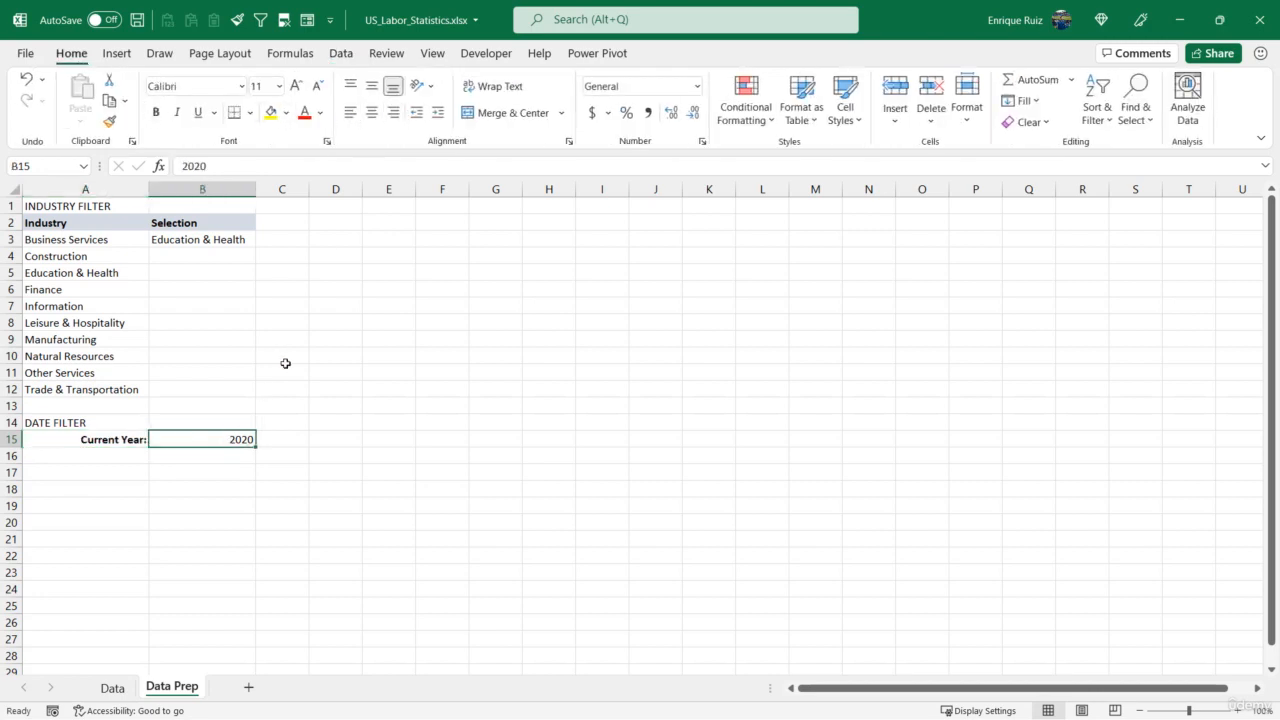
click(350, 112)
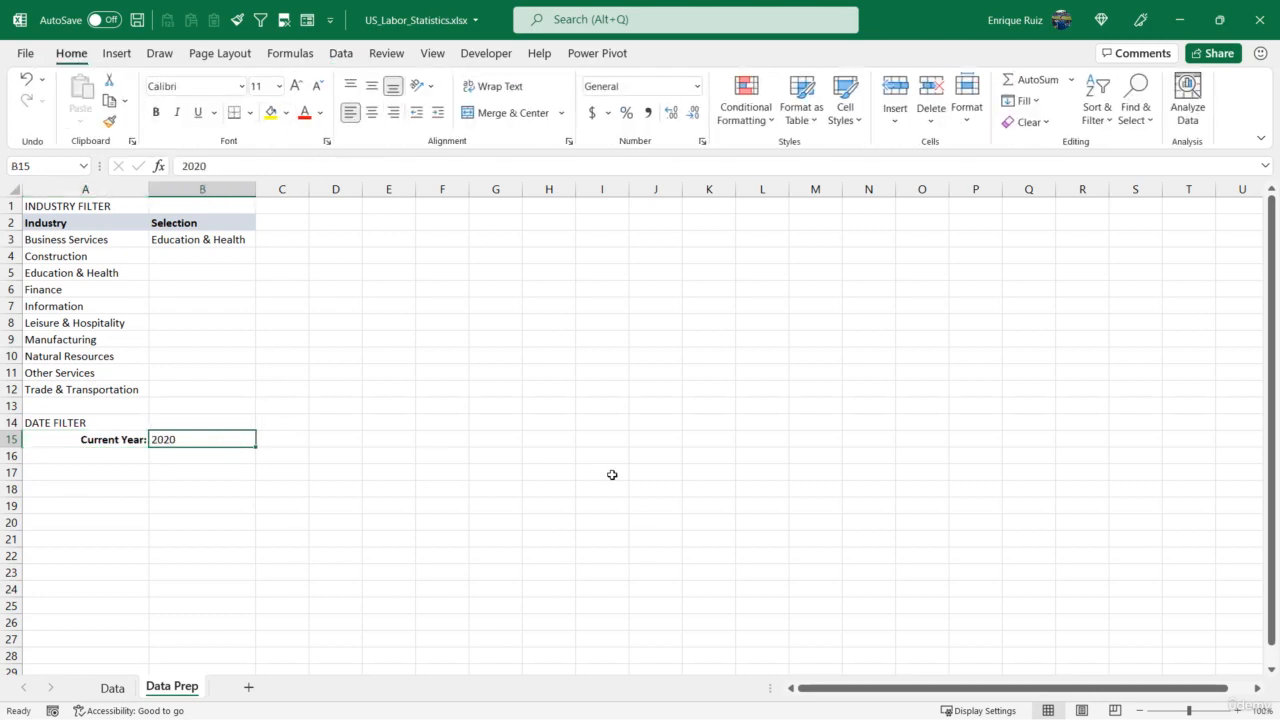